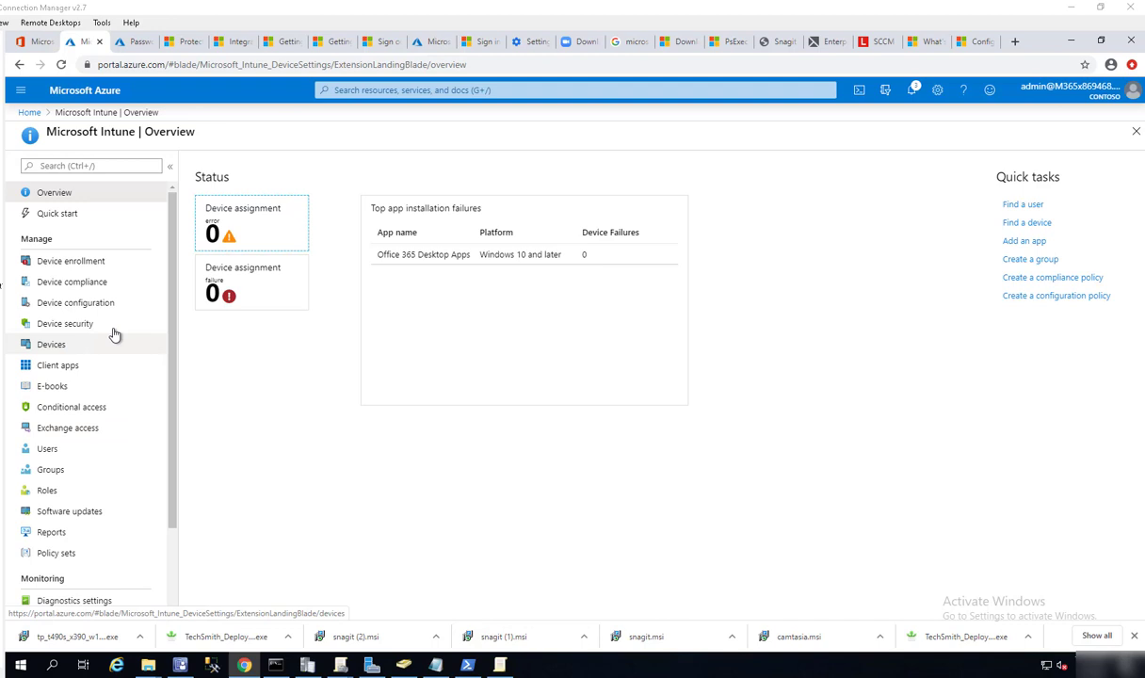
# Start a new configuration profile with platform Windows 10 and later and profile type Wi-Fi.
pyautogui.click(87, 303)
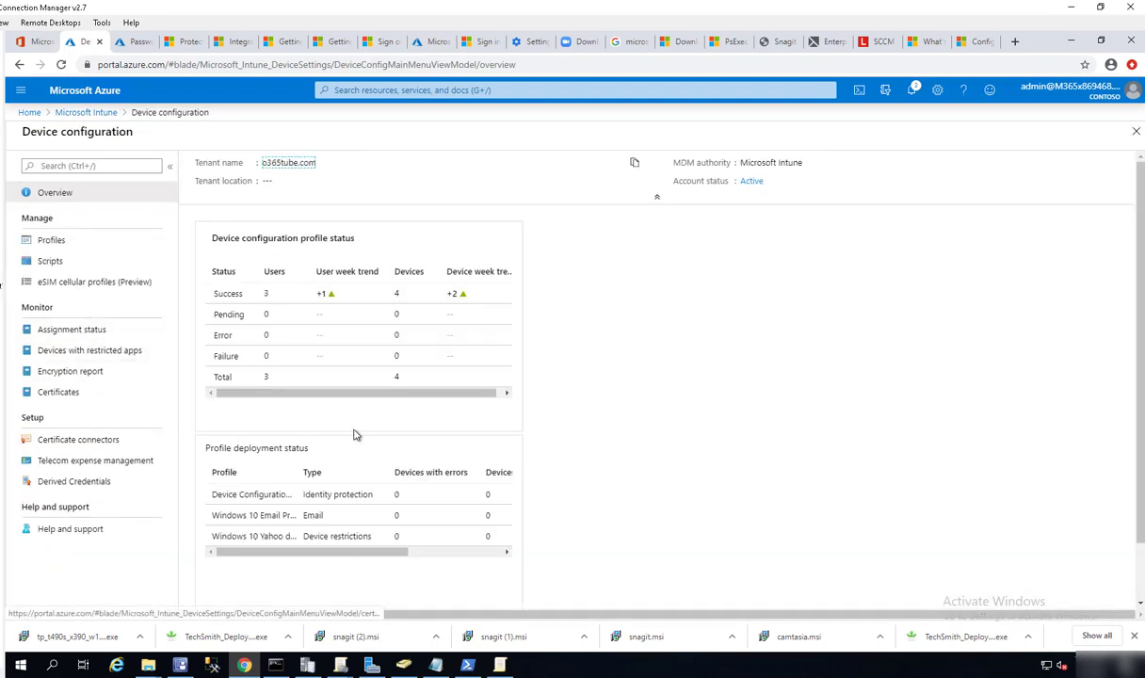
pyautogui.click(47, 244)
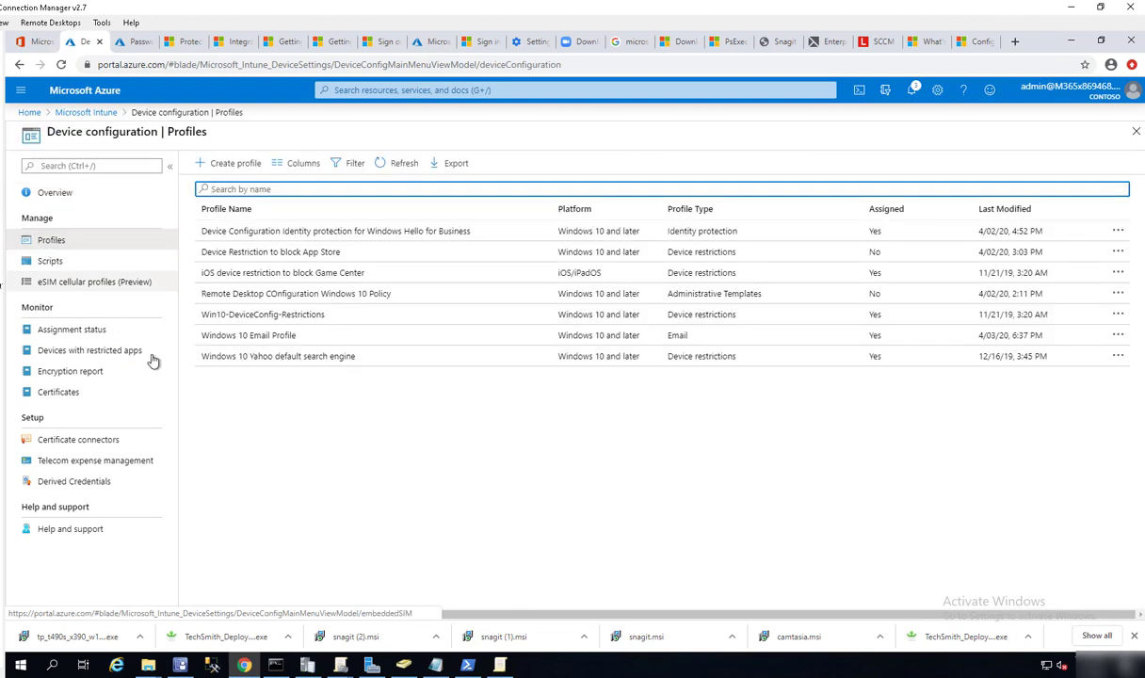
pyautogui.click(219, 165)
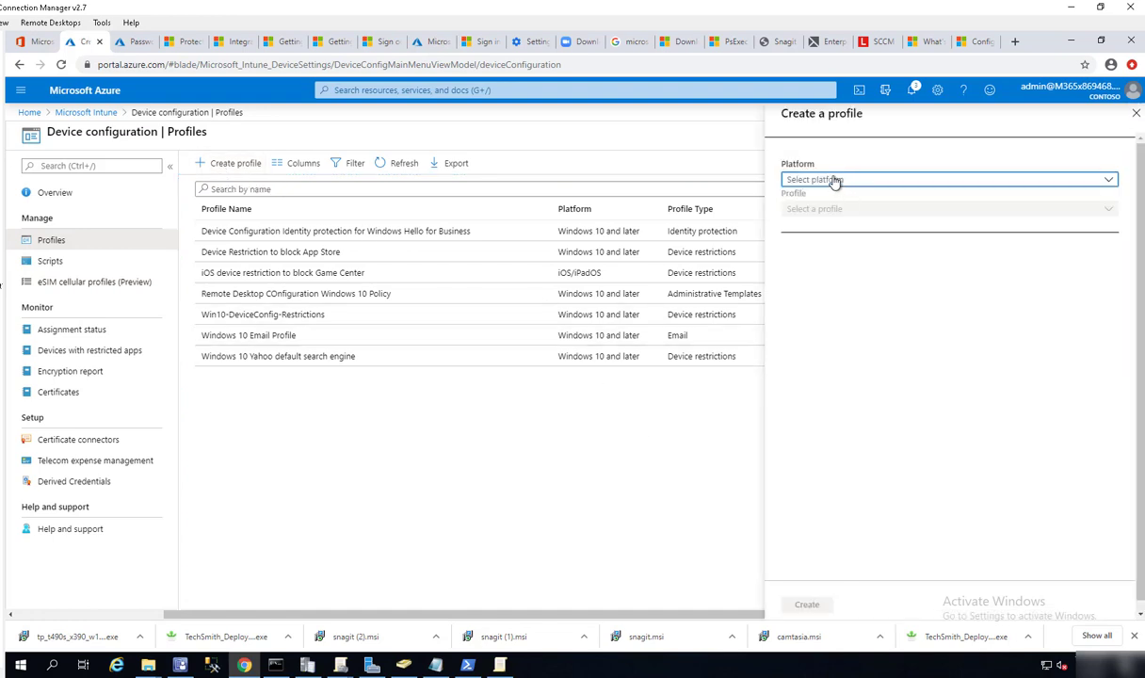
pyautogui.click(820, 185)
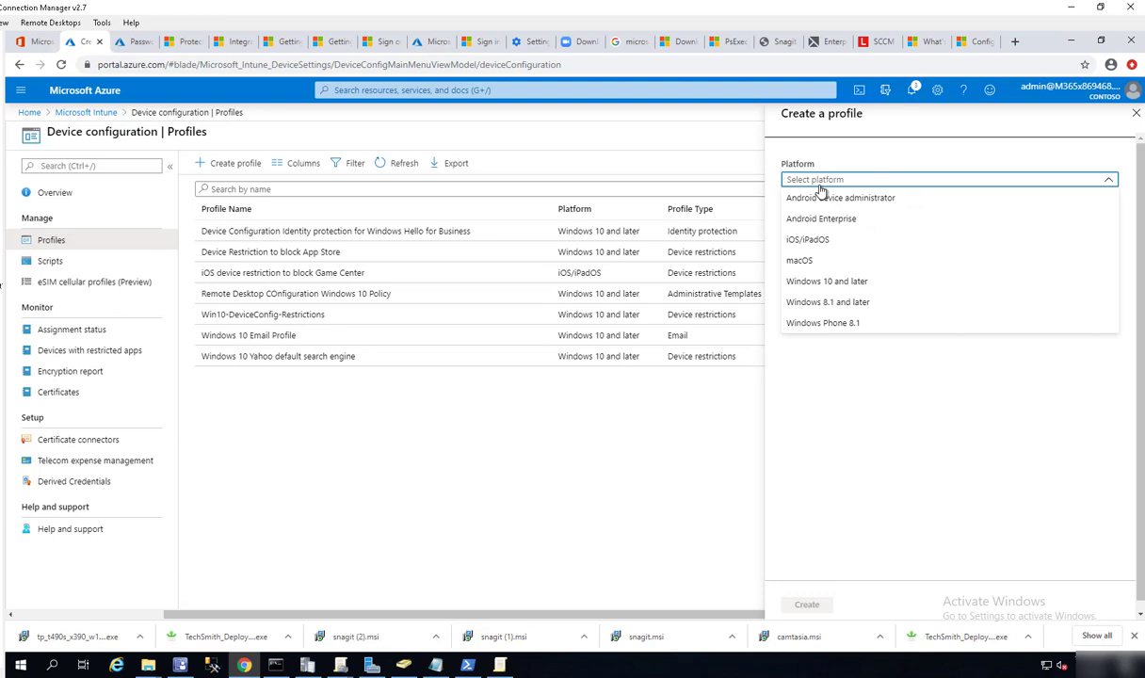
pyautogui.click(830, 286)
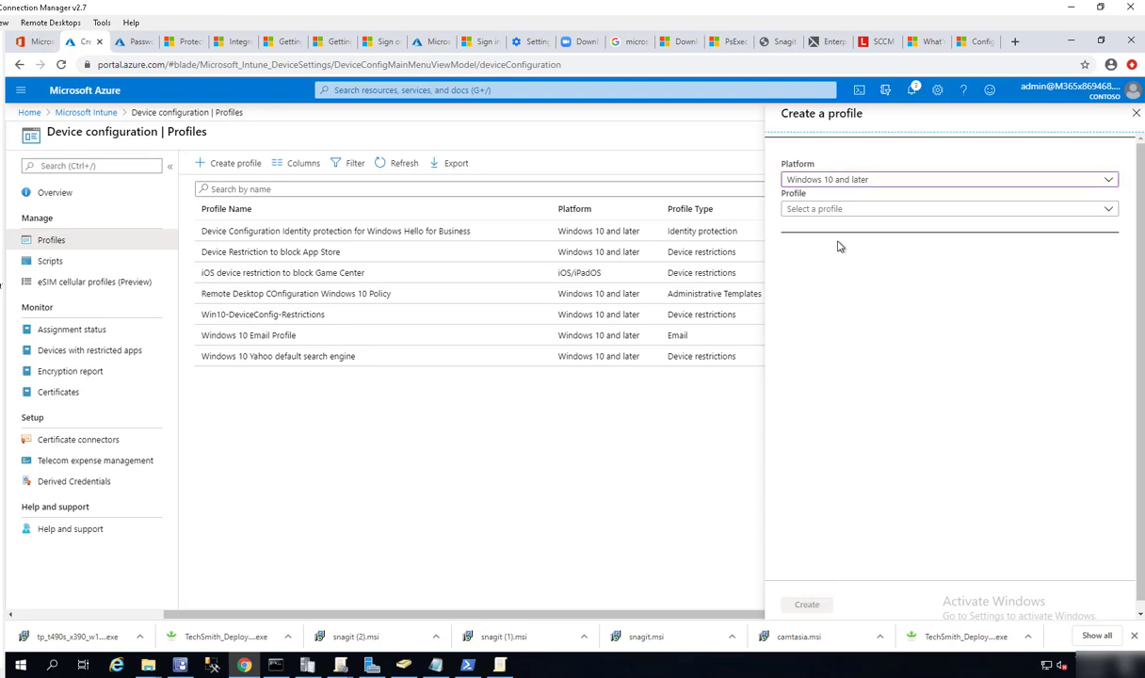
pyautogui.click(824, 211)
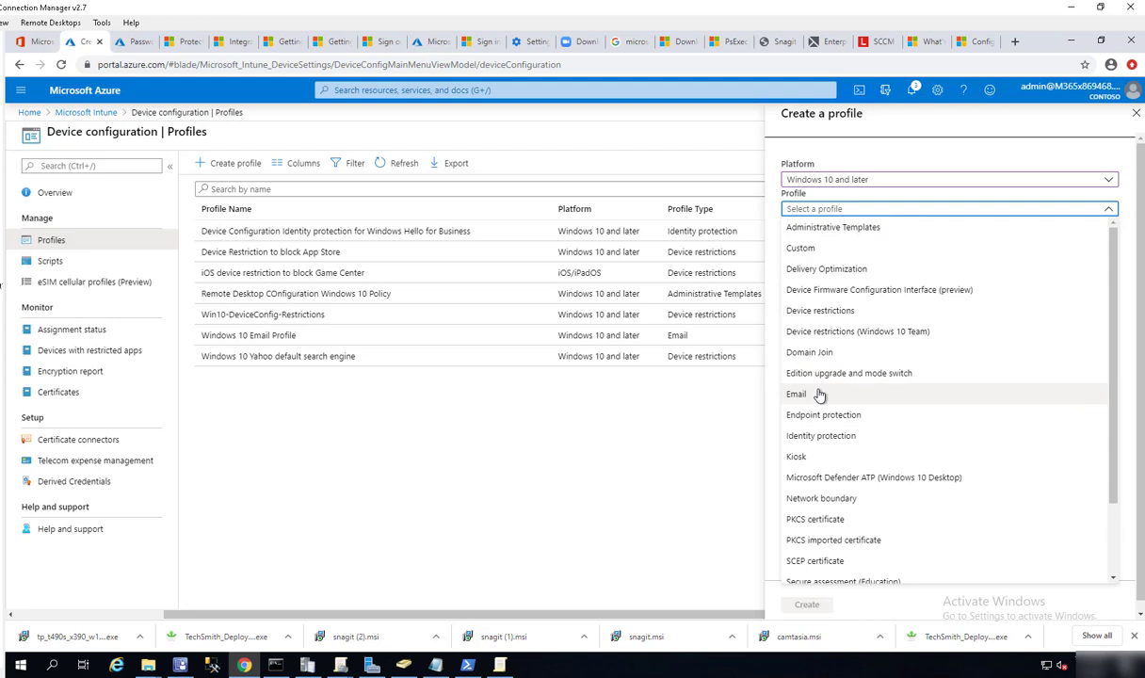
pyautogui.scroll(-2, 880, 374)
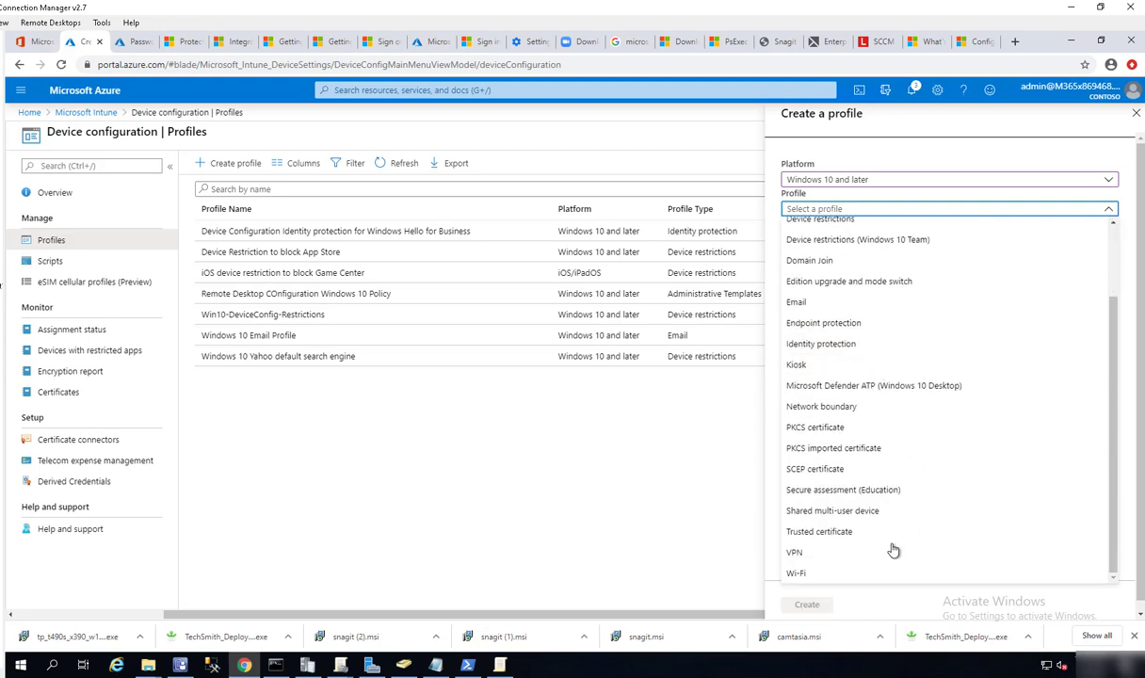
pyautogui.click(822, 575)
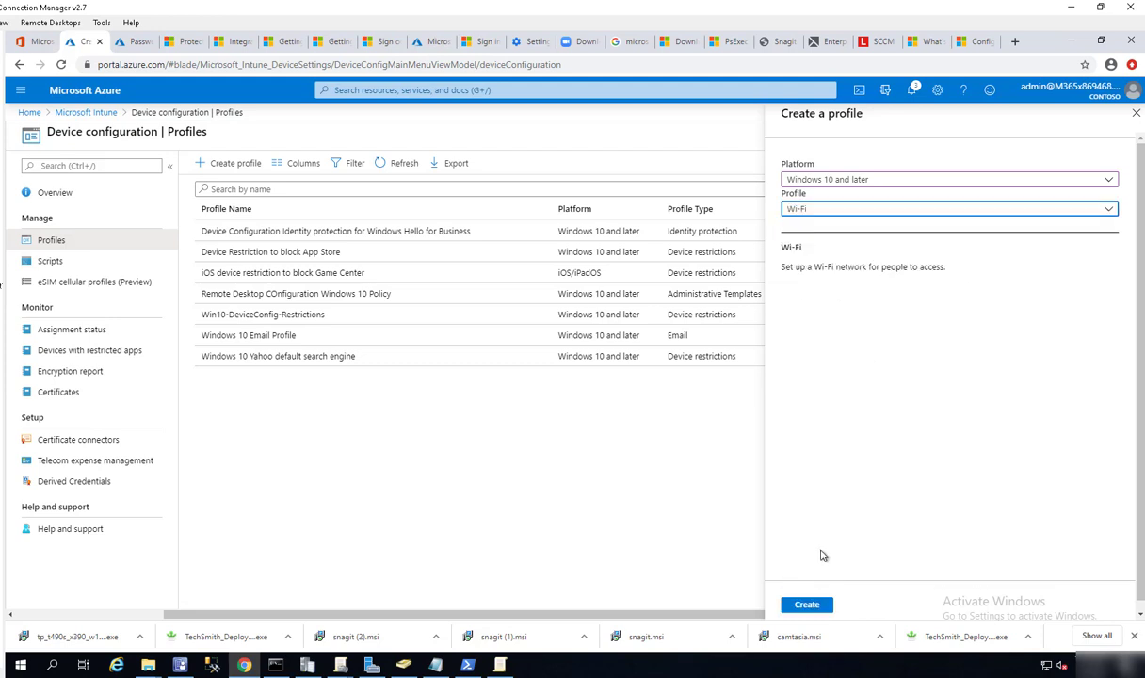
# Create the Wi-Fi profile named 'Windows 10 Wifi Profile Configuration' and continue to configuration settings.
pyautogui.click(811, 605)
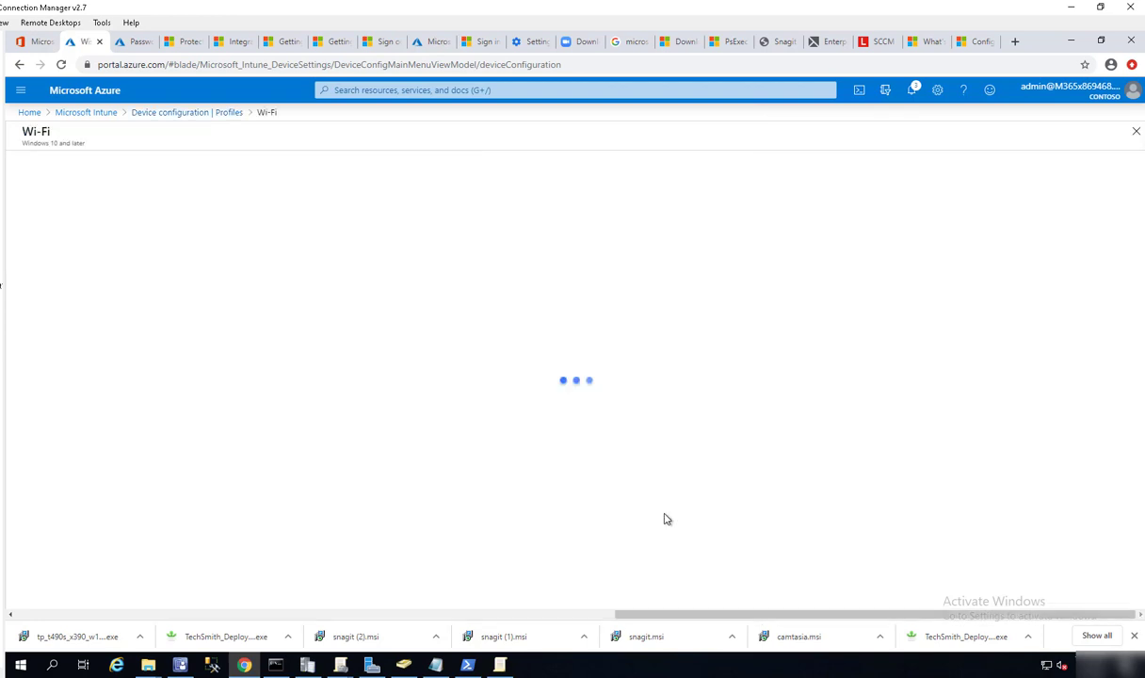
pyautogui.click(260, 208)
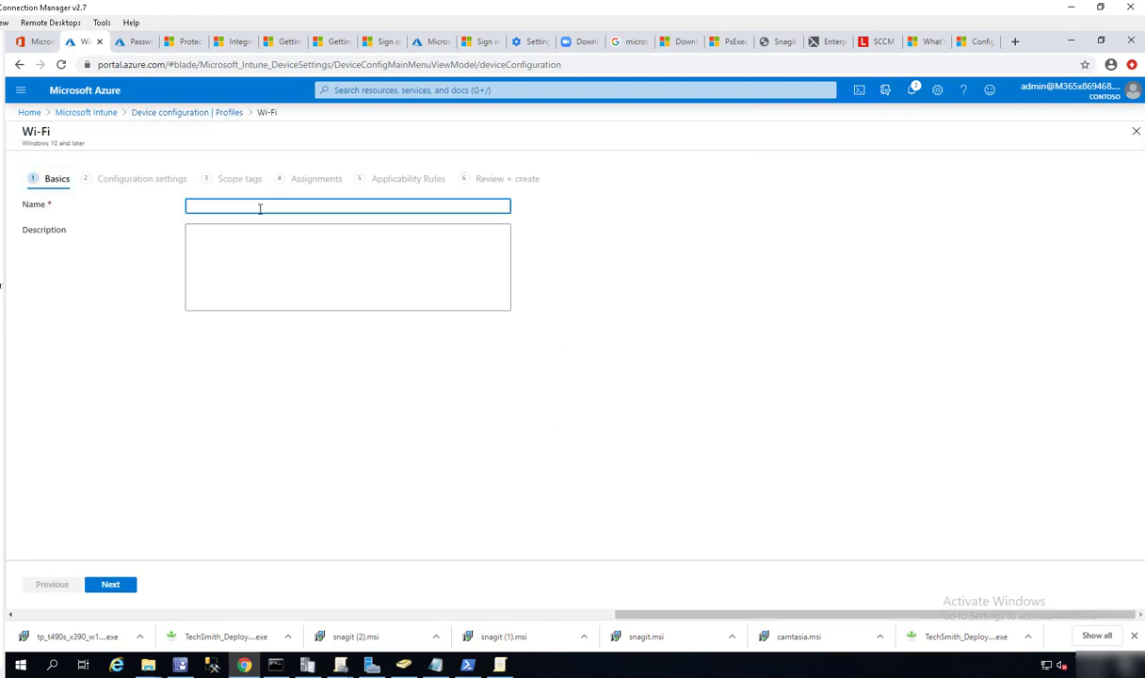
pyautogui.write('Wi')
pyautogui.click(324, 263)
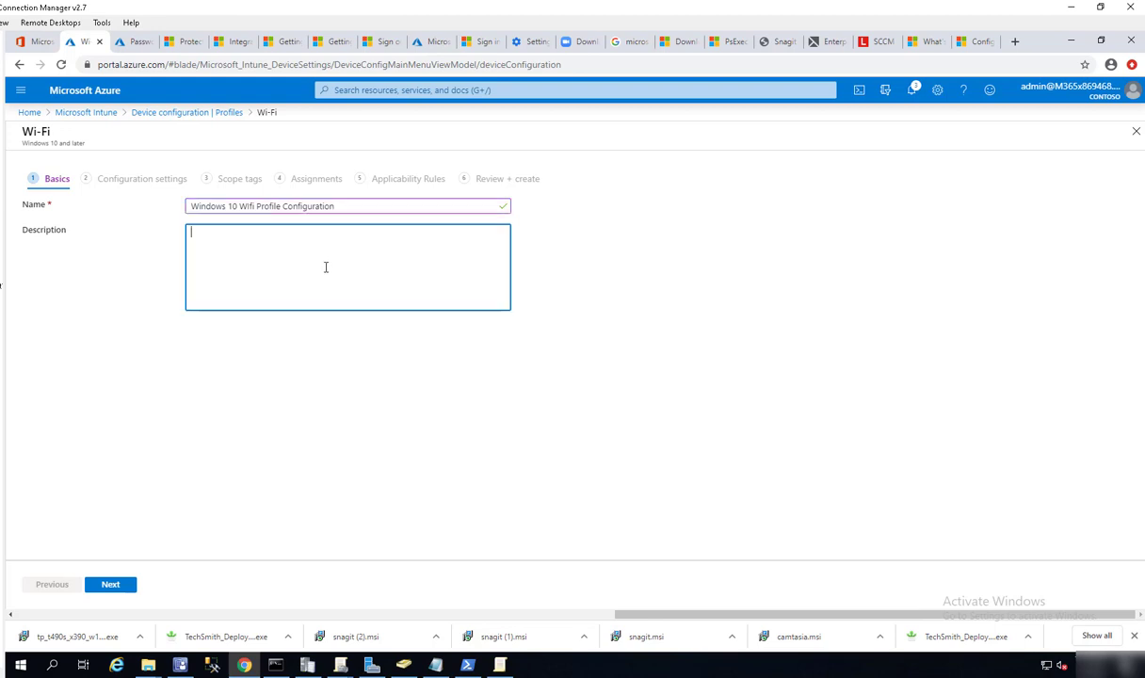
pyautogui.click(124, 590)
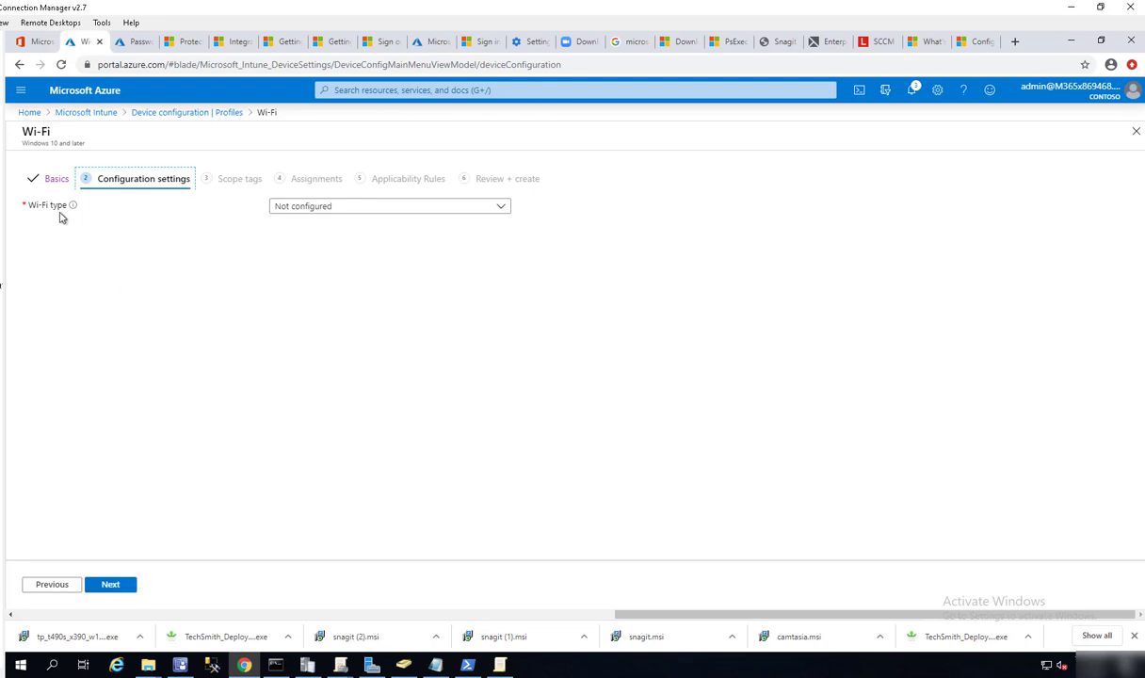
# Set Wi-Fi type to Enterprise with SSID 'carsonssid' and connection name 'CarsonCorp'.
pyautogui.click(363, 208)
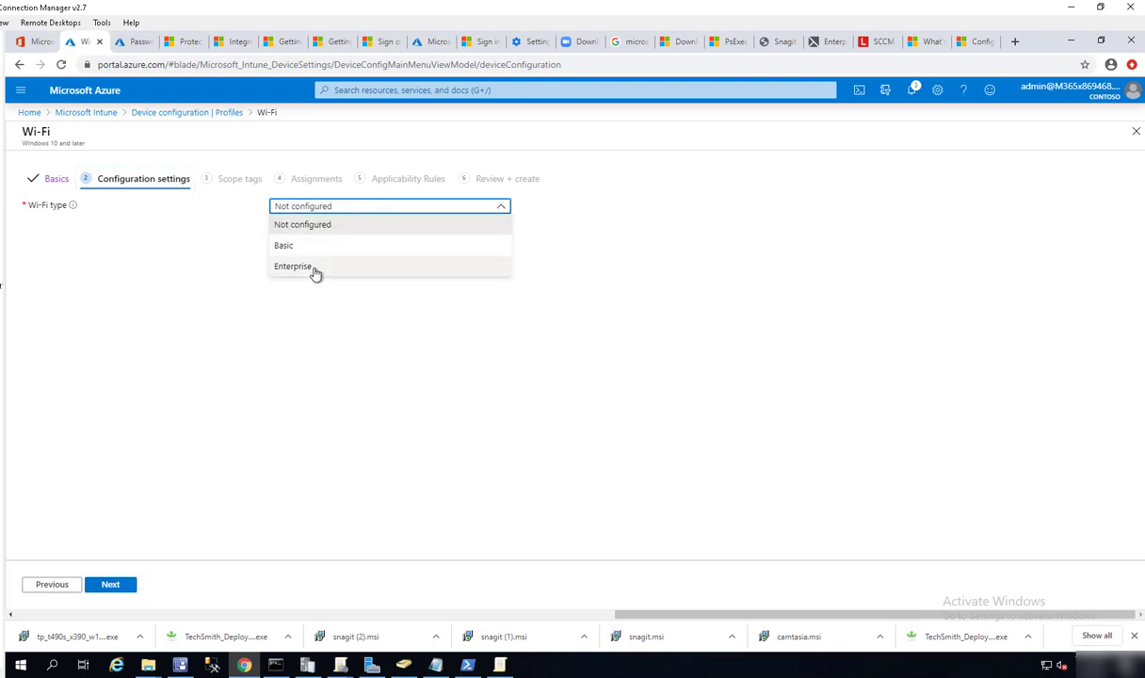
pyautogui.click(301, 264)
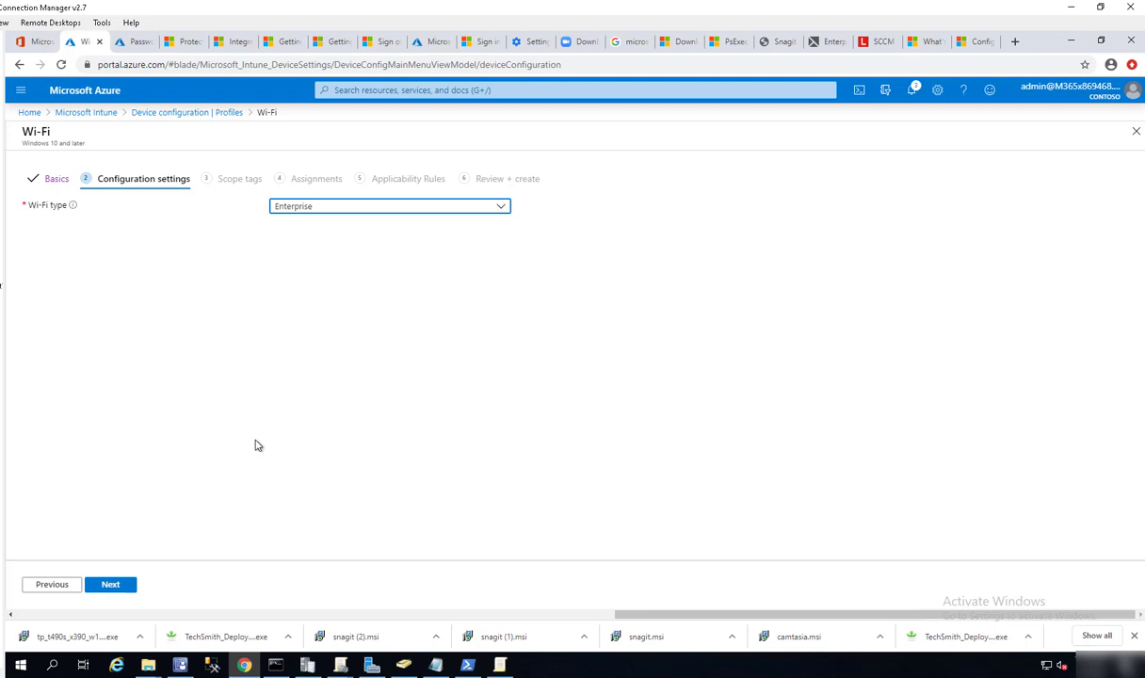
pyautogui.click(130, 585)
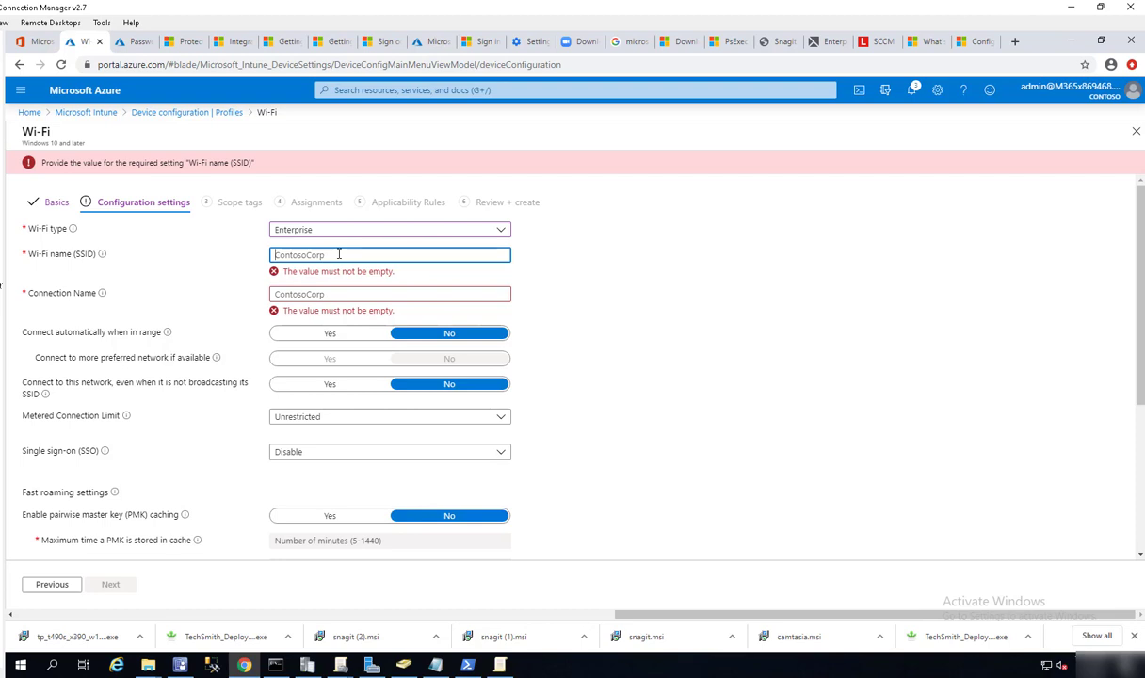
pyautogui.write('carso')
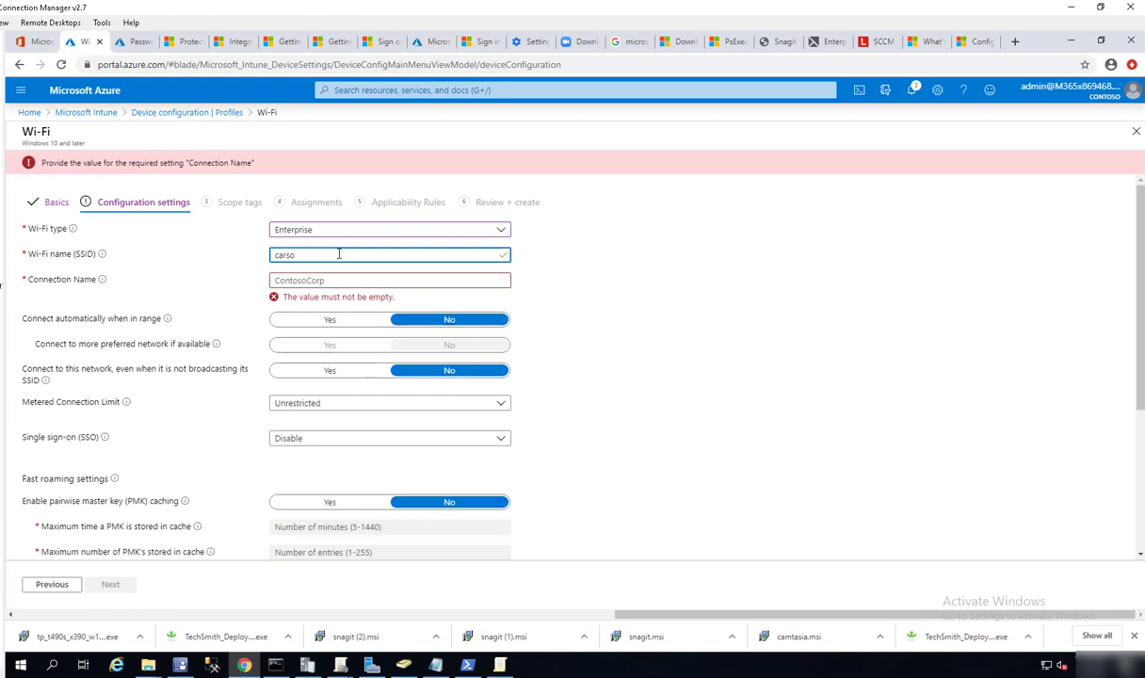
pyautogui.write('son')
pyautogui.click(333, 281)
pyautogui.write('Cr')
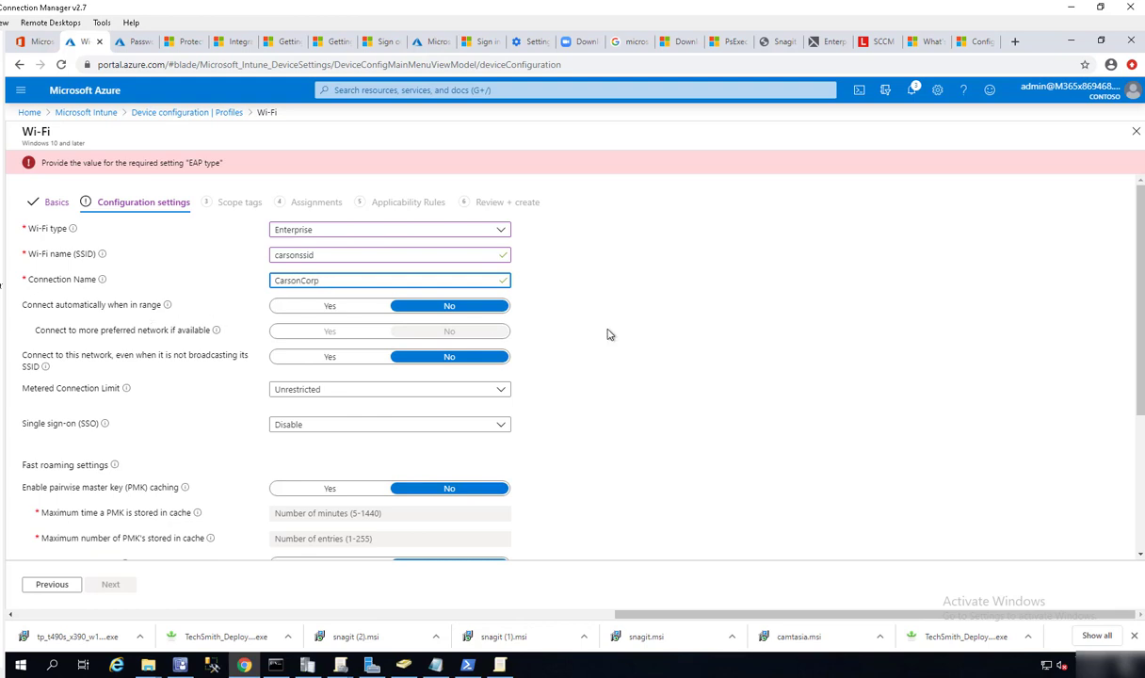
# Set 'Connect automatically when in range' to Yes and open the single sign-on choices.
pyautogui.click(706, 311)
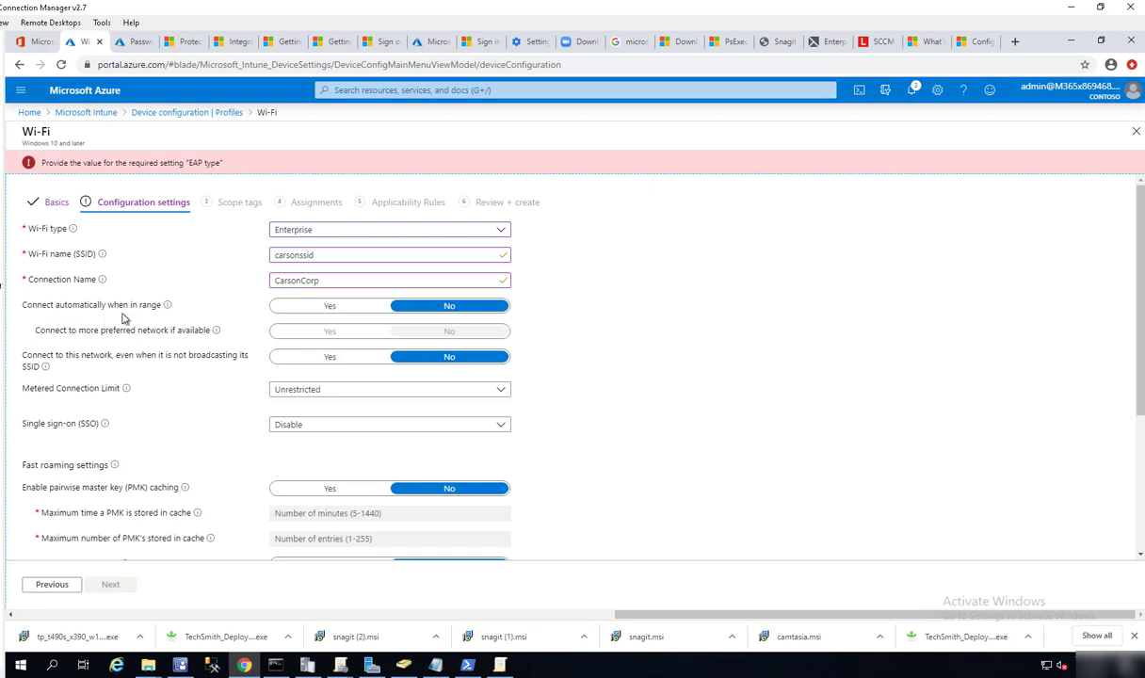
pyautogui.click(330, 308)
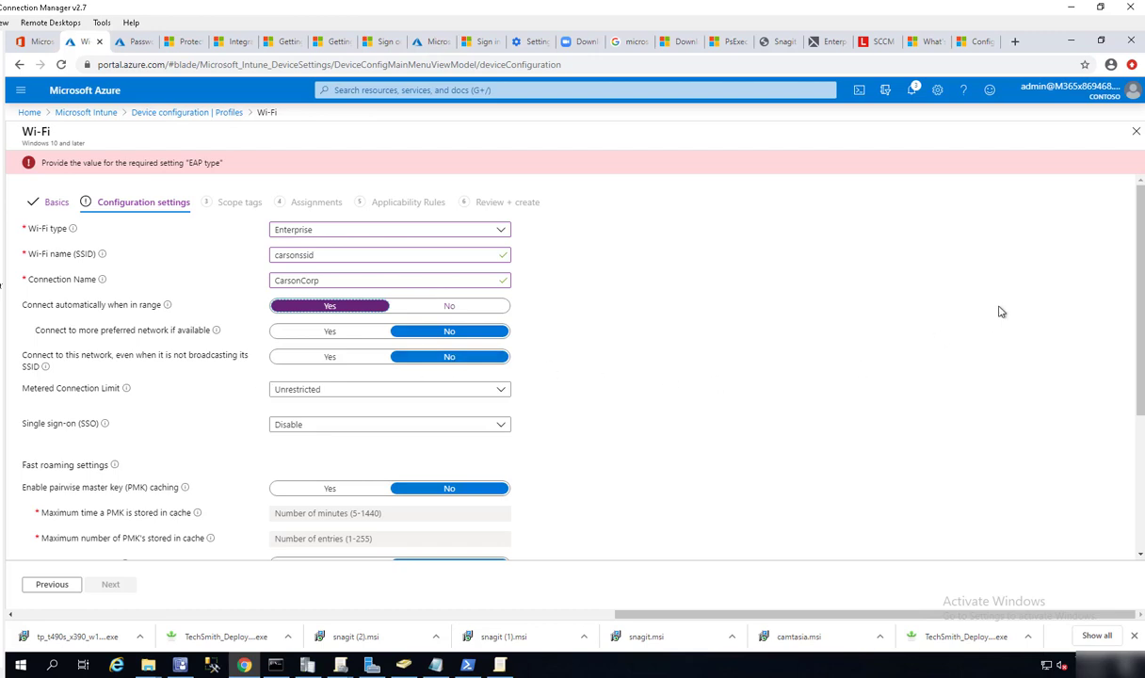
pyautogui.scroll(-1, 1142, 260)
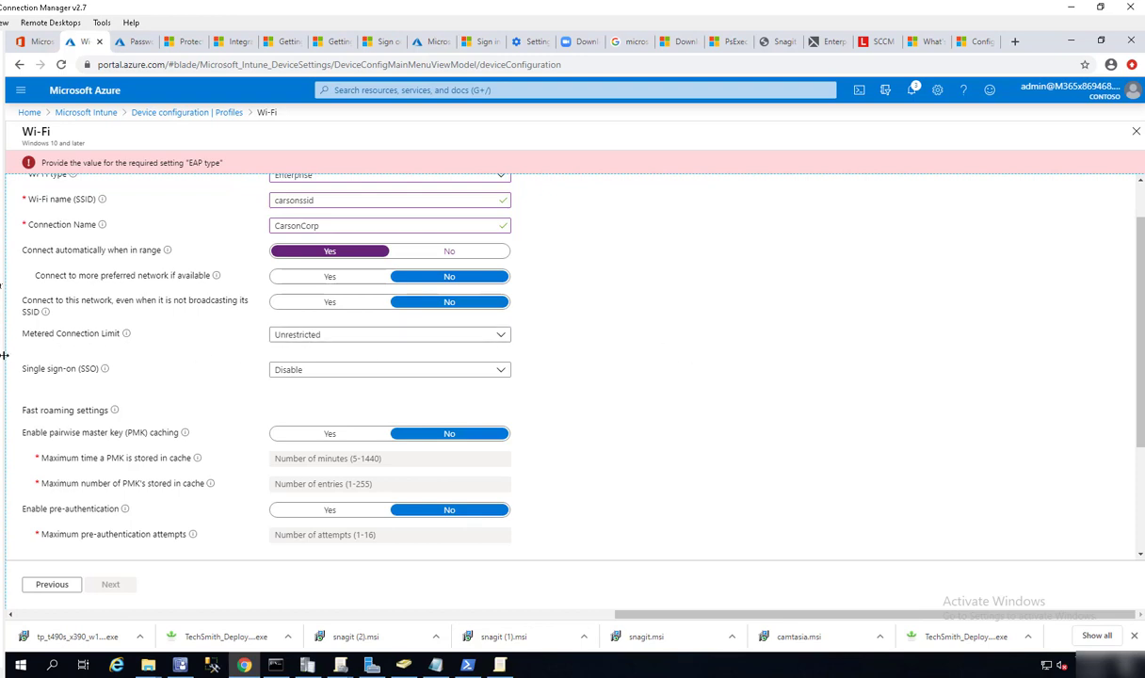
pyautogui.click(279, 369)
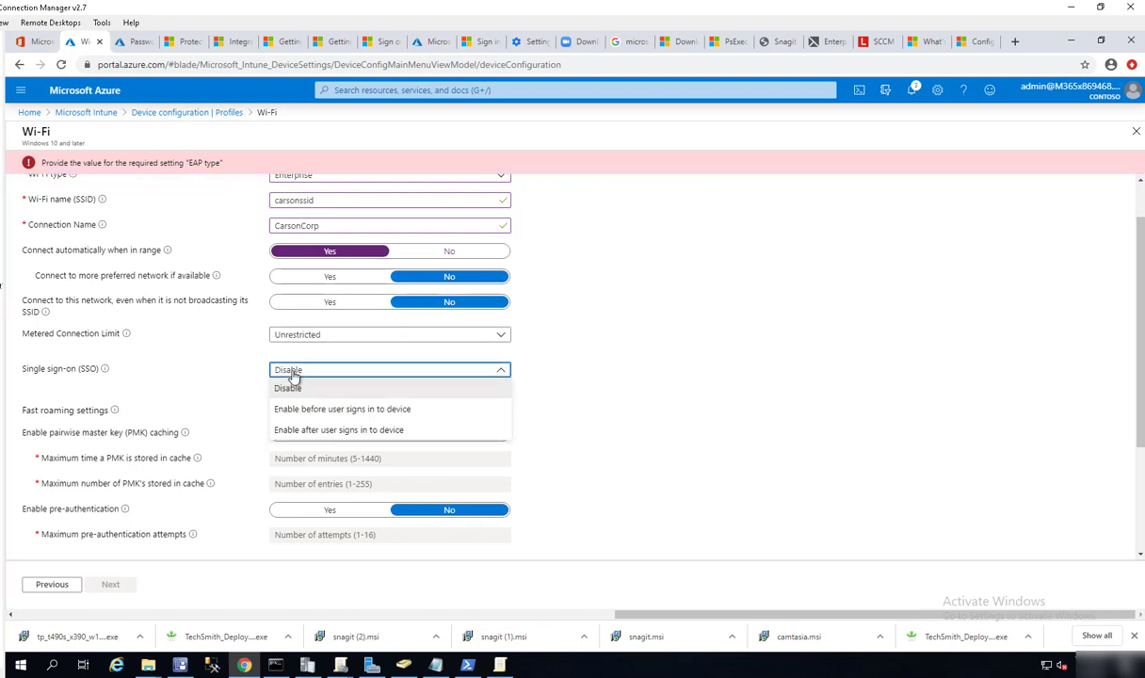
# Enable single sign-on after user signs in, with a 120-second authentication timeout.
pyautogui.click(315, 432)
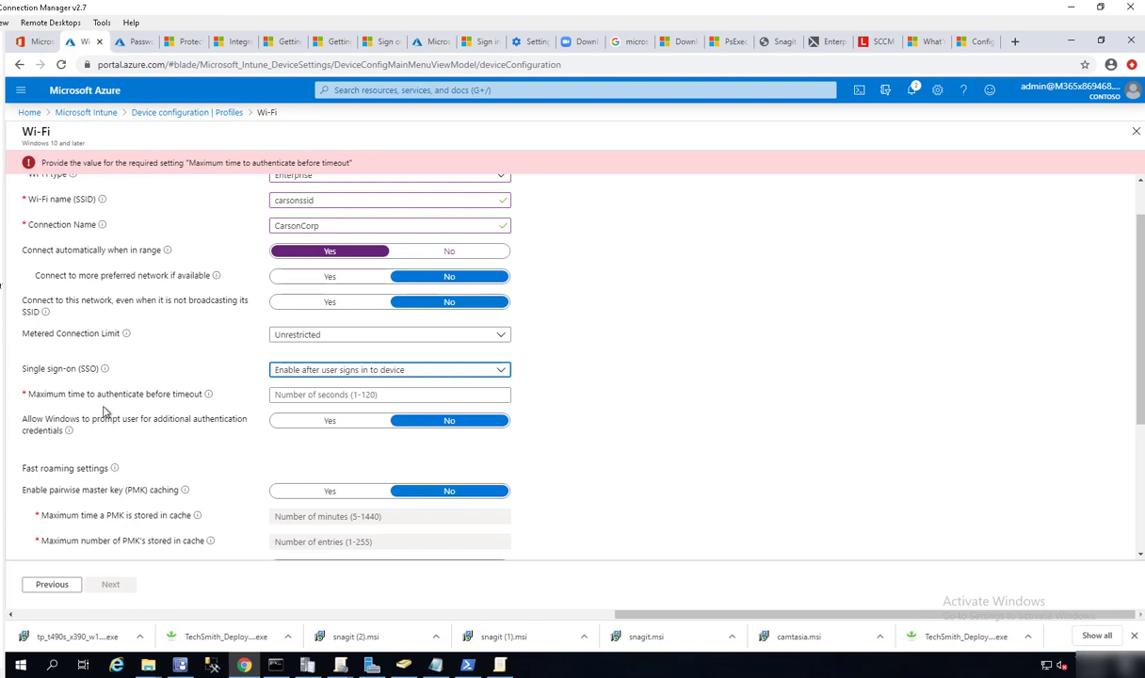
pyautogui.click(328, 394)
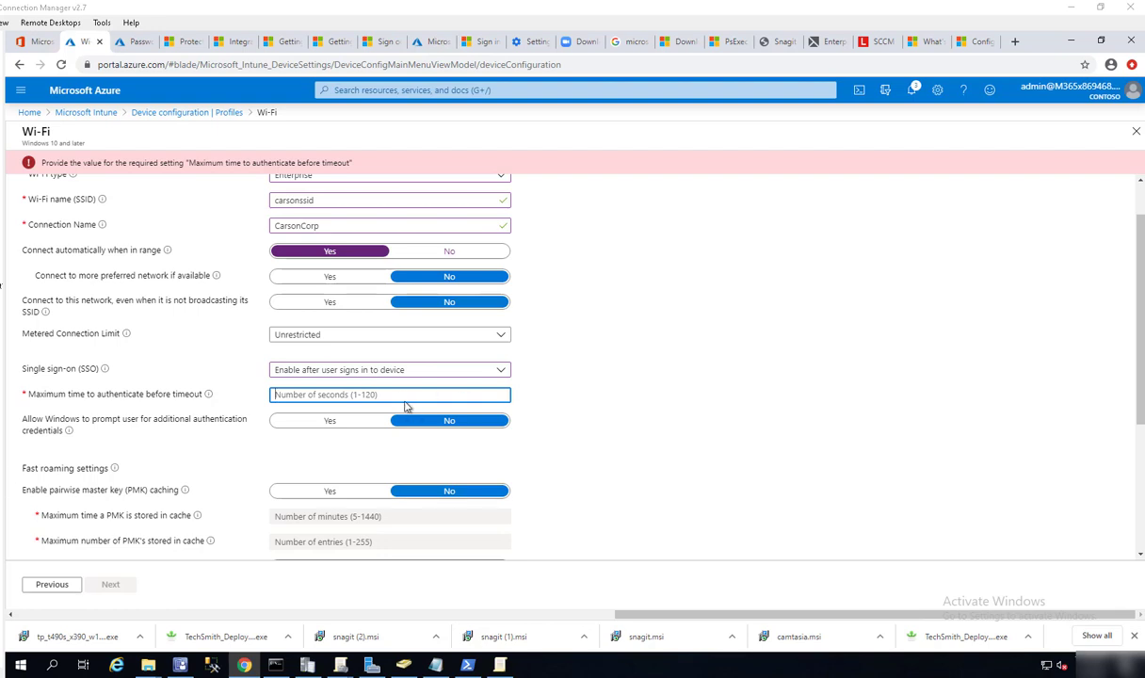
pyautogui.write('36000')
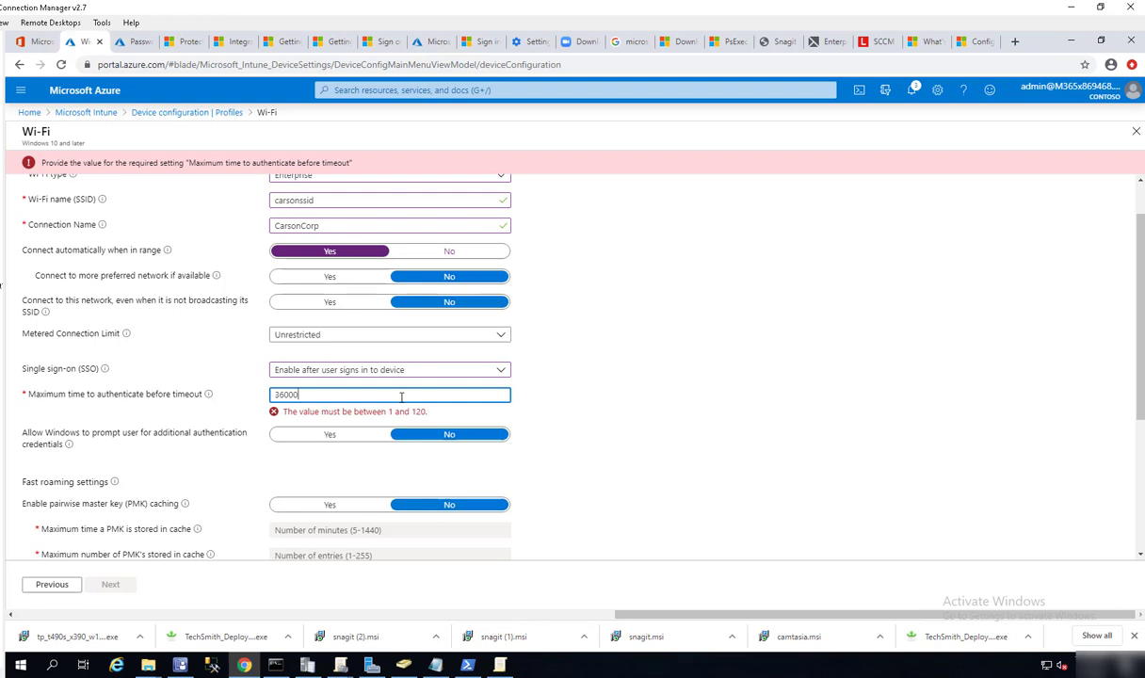
pyautogui.press('BackSpace')
pyautogui.press('BackSpace')
pyautogui.press('BackSpace')
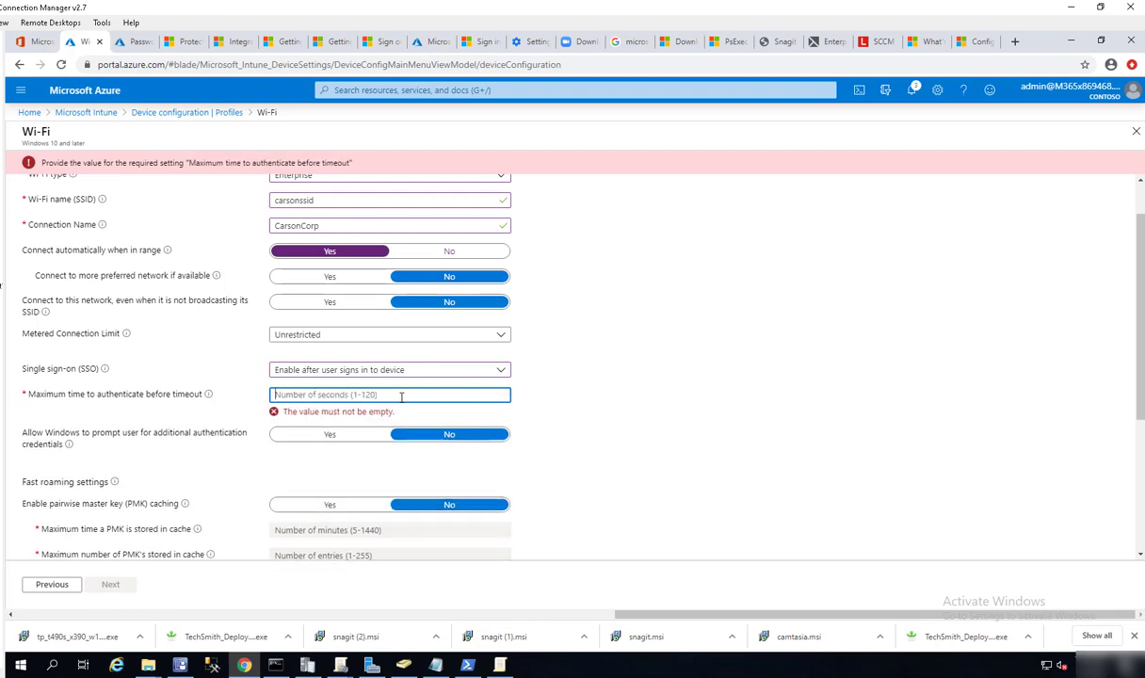
pyautogui.write('120')
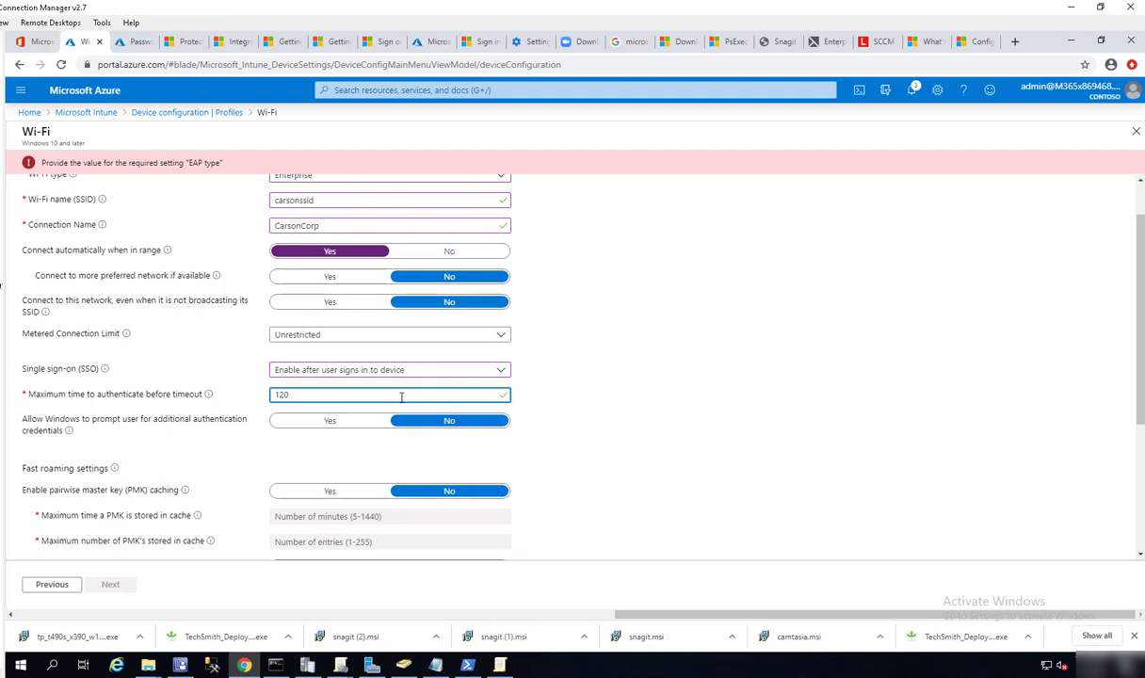
pyautogui.click(604, 415)
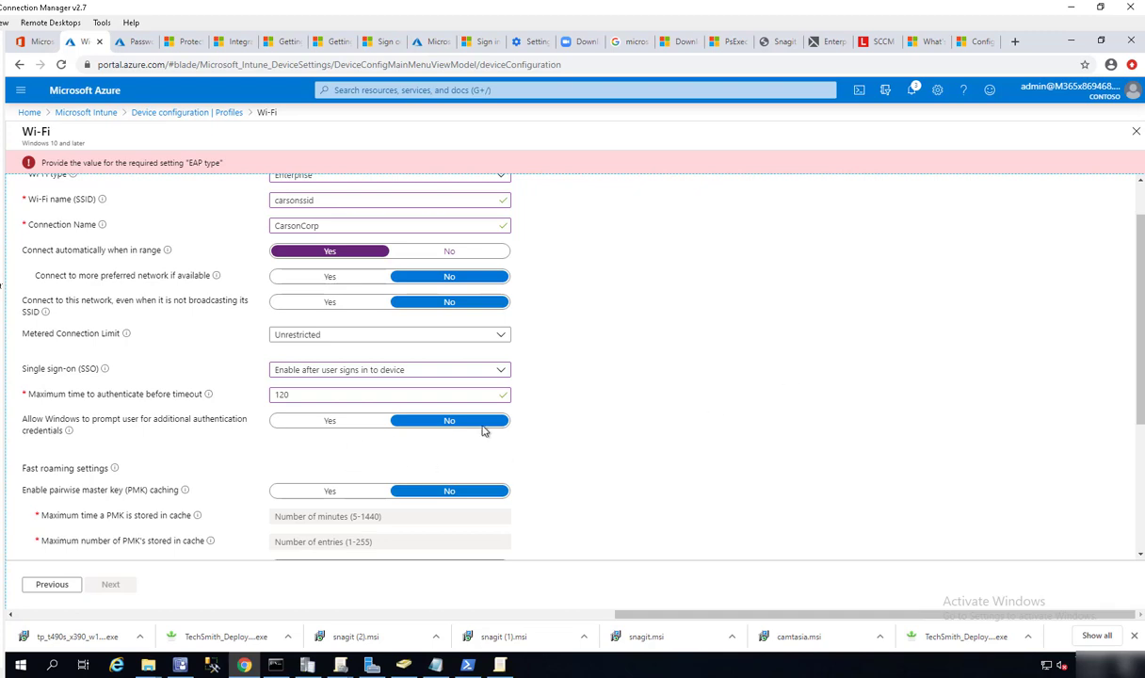
# Bring up the EAP type options (SIM, TLS, TTLS, PEAP) in the Extensible Authentication Protocol section.
pyautogui.scroll(-2, 643, 445)
pyautogui.scroll(1, 643, 446)
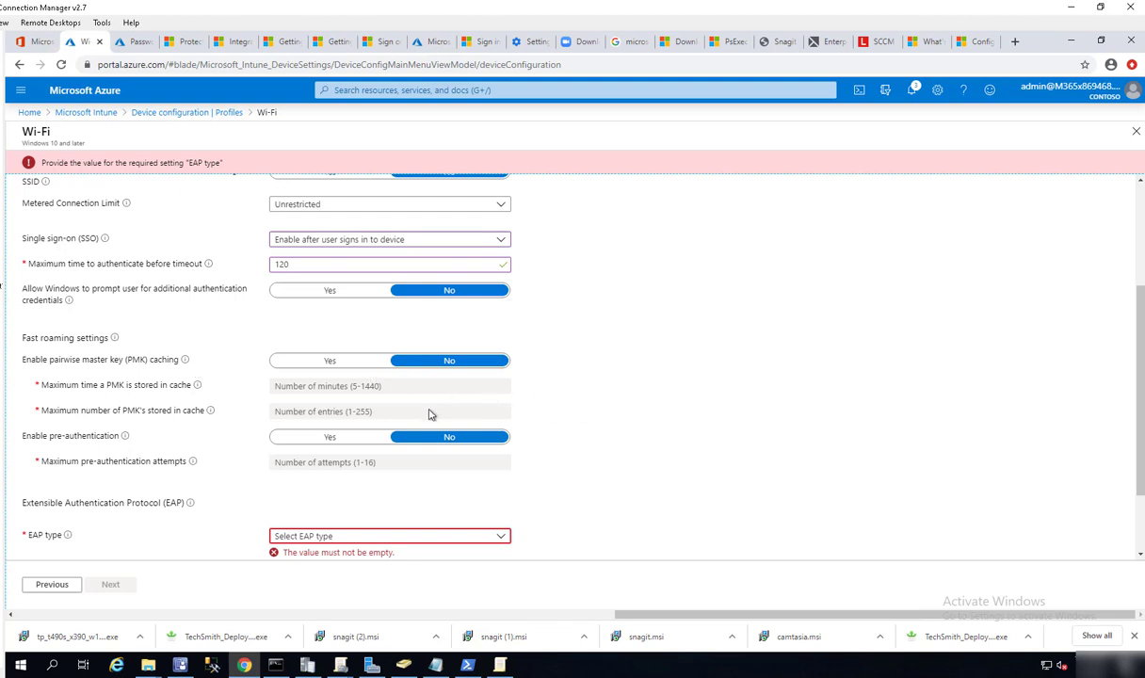
pyautogui.scroll(-1, 524, 426)
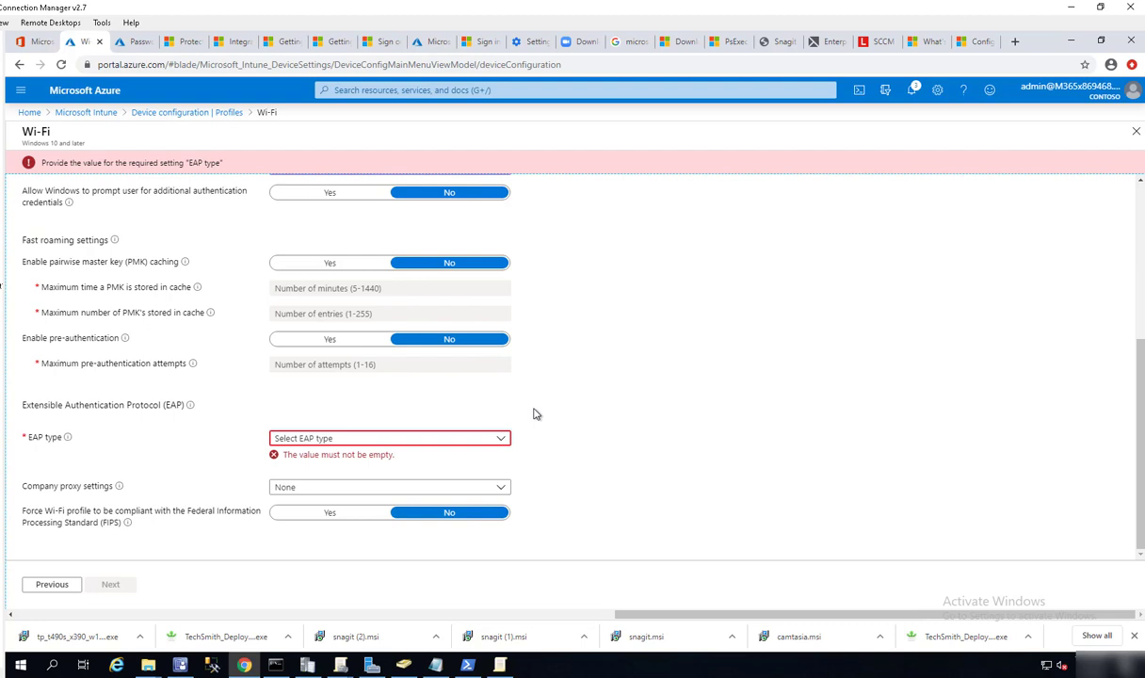
pyautogui.scroll(1, 534, 414)
pyautogui.scroll(-1, 534, 415)
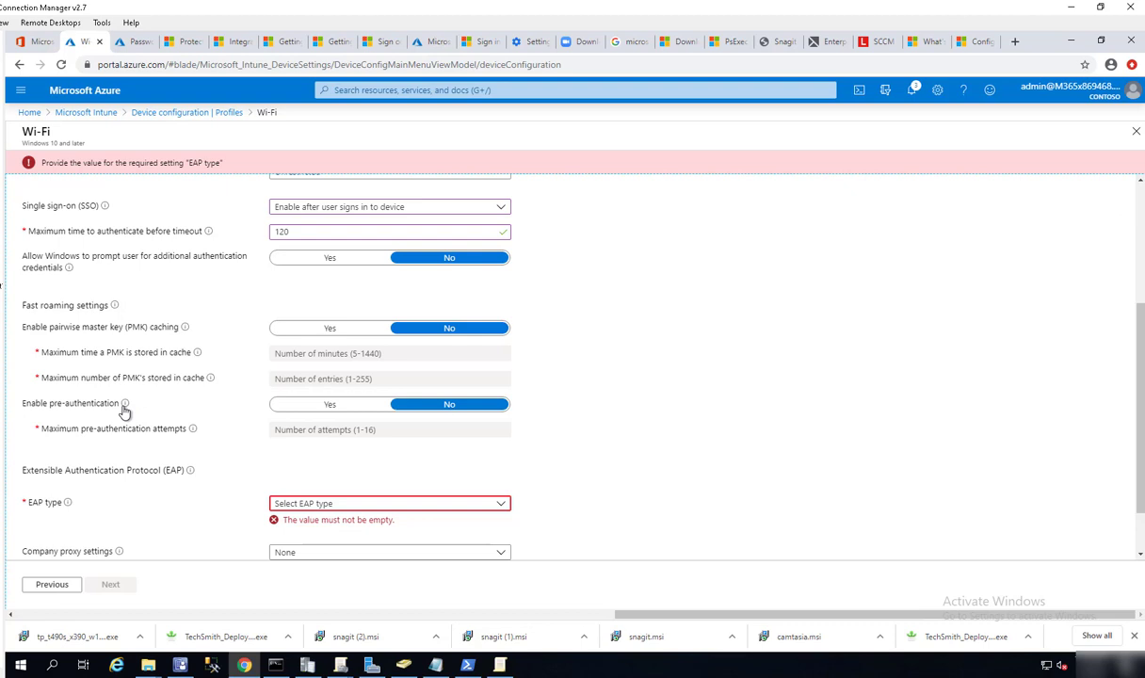
pyautogui.moveTo(123, 408)
pyautogui.click(296, 509)
pyautogui.click(297, 508)
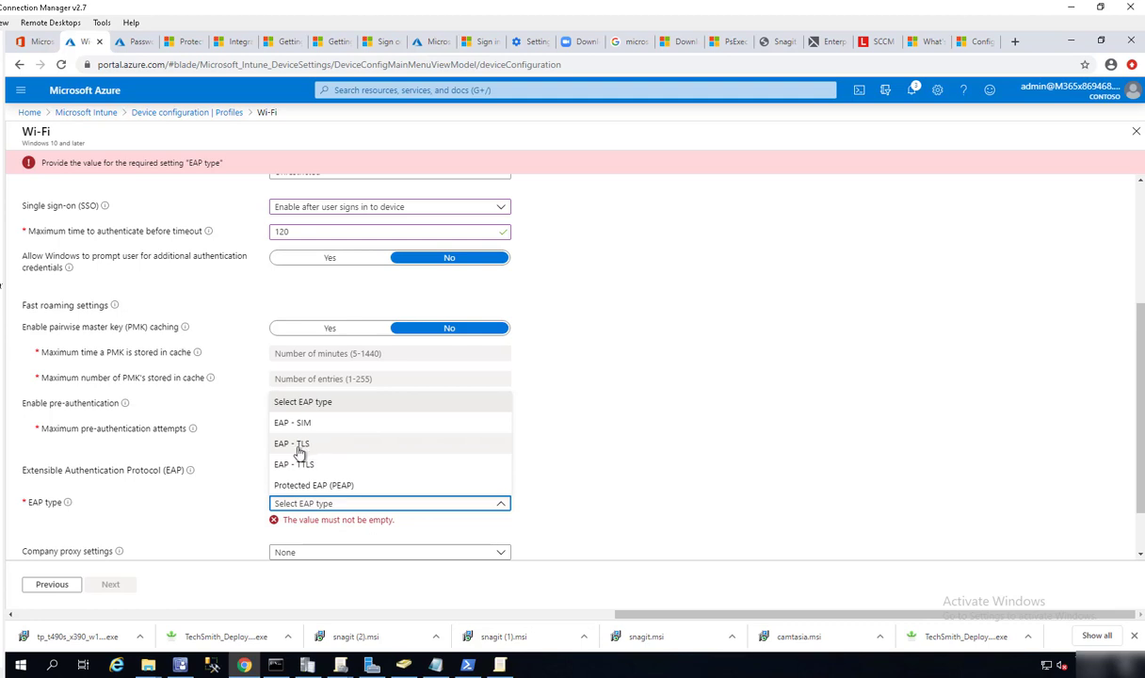
# Try EAP - TLS, then settle on EAP - SIM as the EAP type.
pyautogui.click(300, 453)
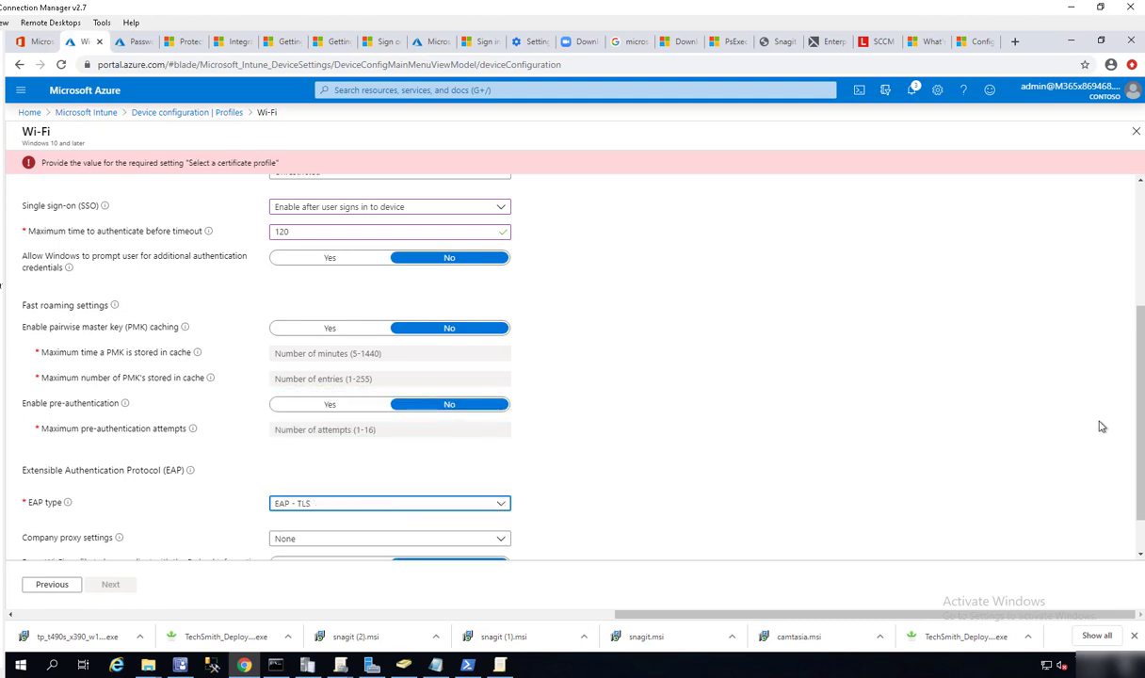
pyautogui.moveTo(1133, 399); pyautogui.dragTo(1120, 468)
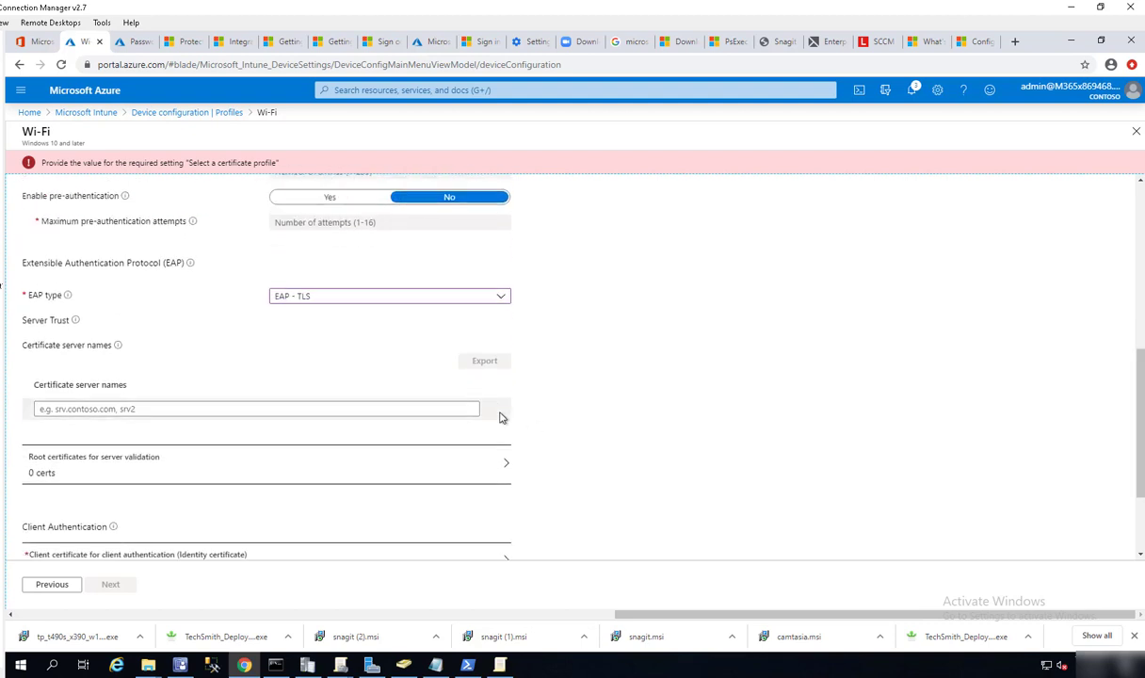
pyautogui.scroll(-3, 378, 422)
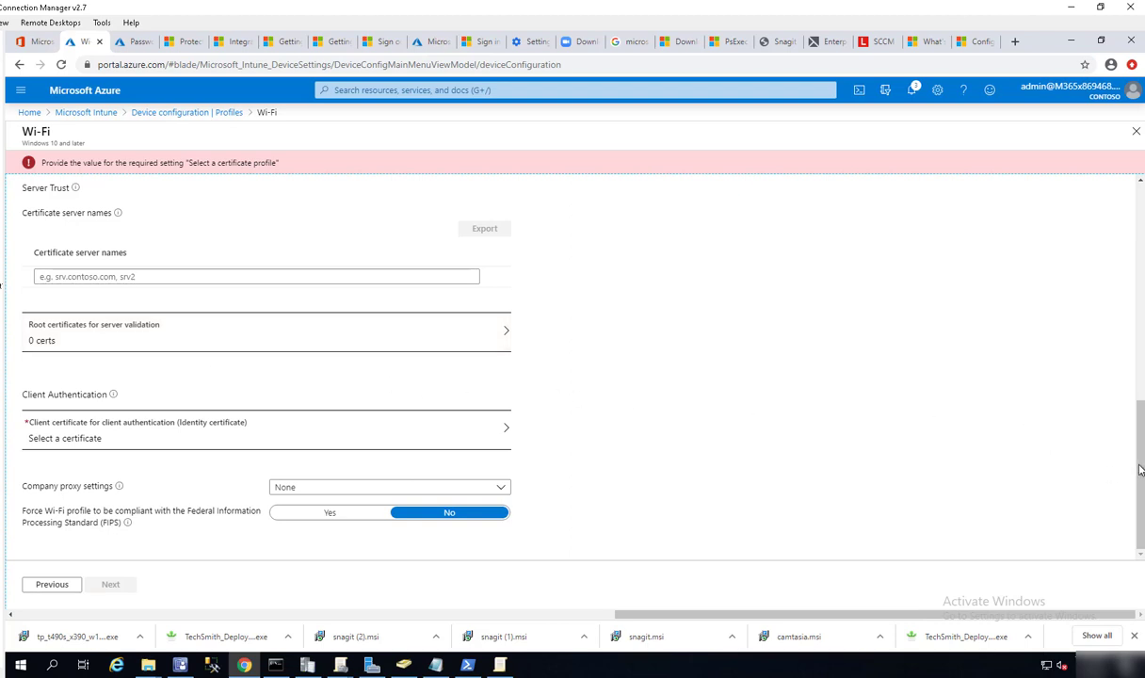
pyautogui.scroll(2, 1139, 469)
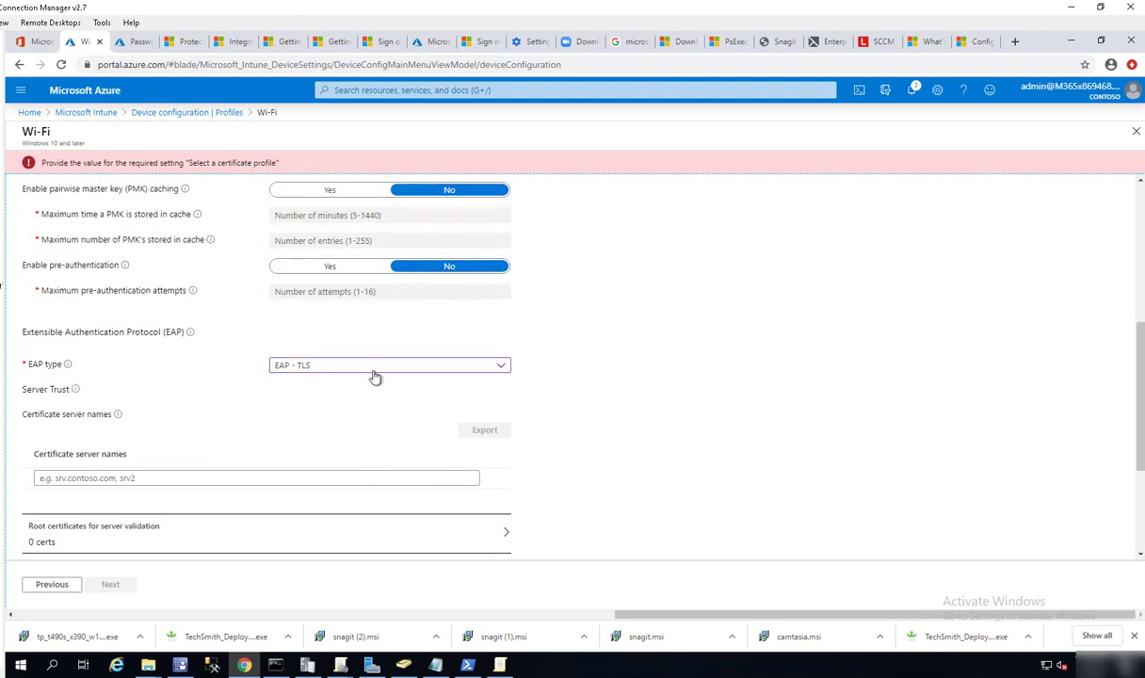
pyautogui.click(375, 377)
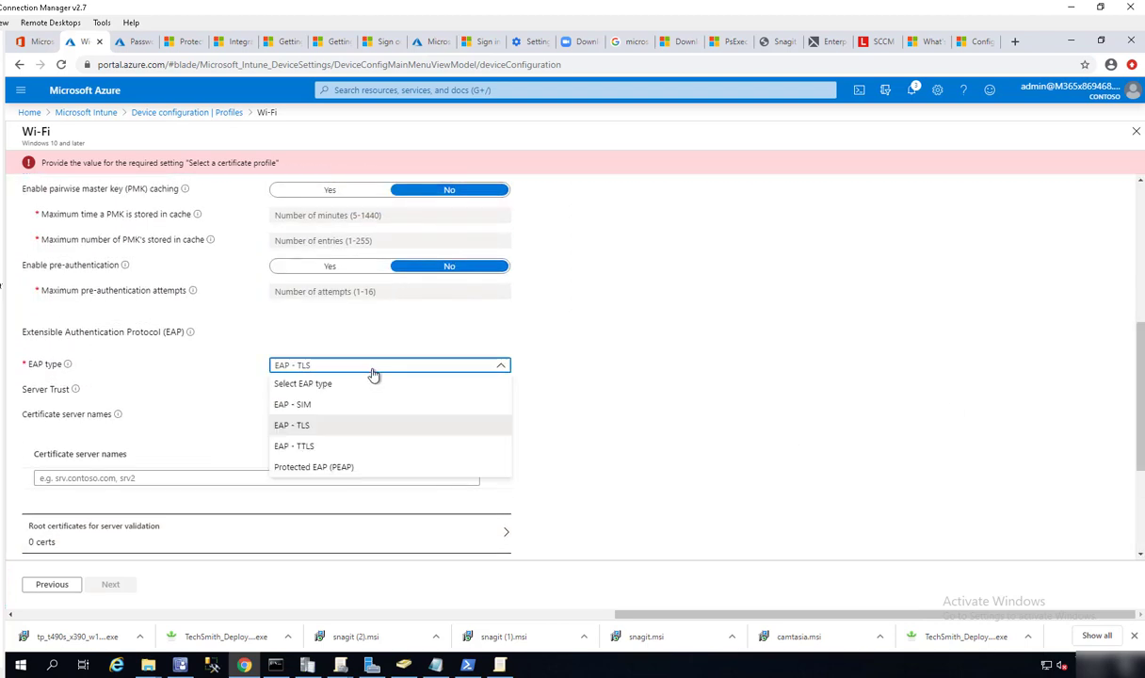
pyautogui.click(317, 405)
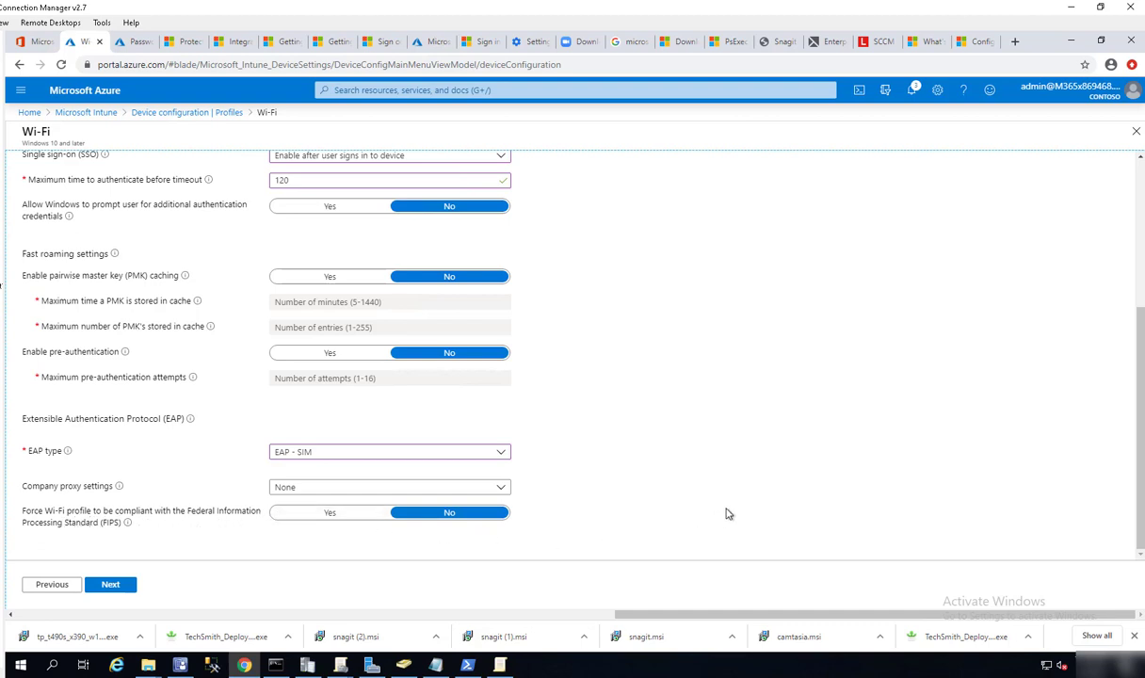
# Advance through Scope tags to Assignments, leaving the assignment choices unchanged.
pyautogui.click(124, 587)
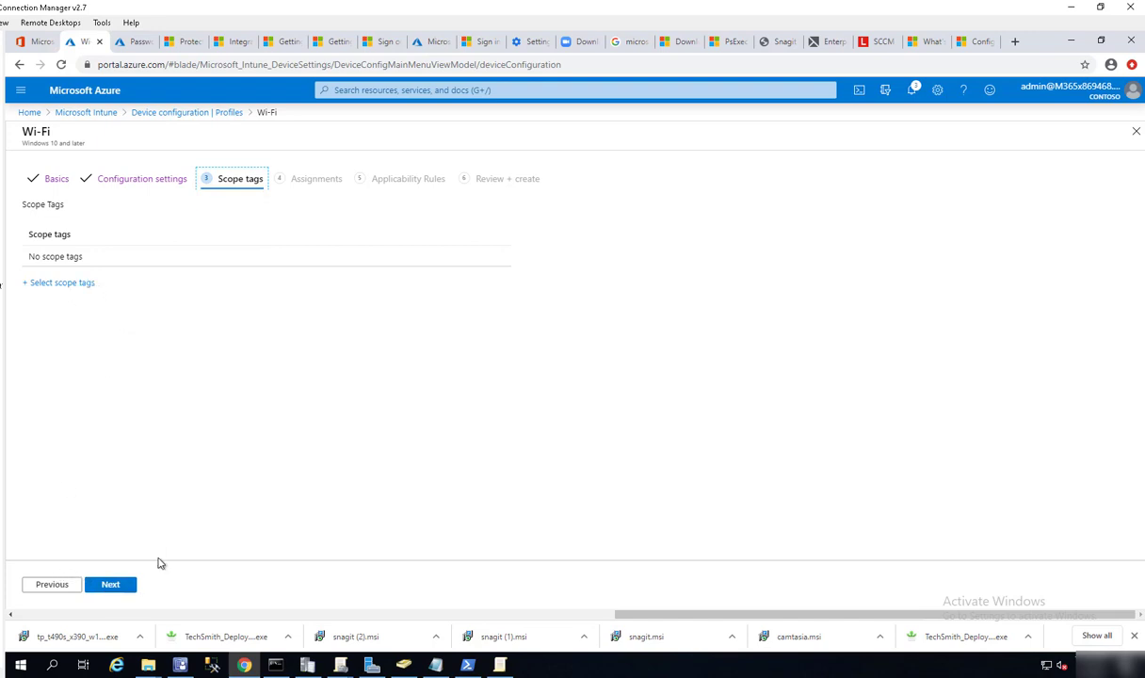
pyautogui.click(126, 591)
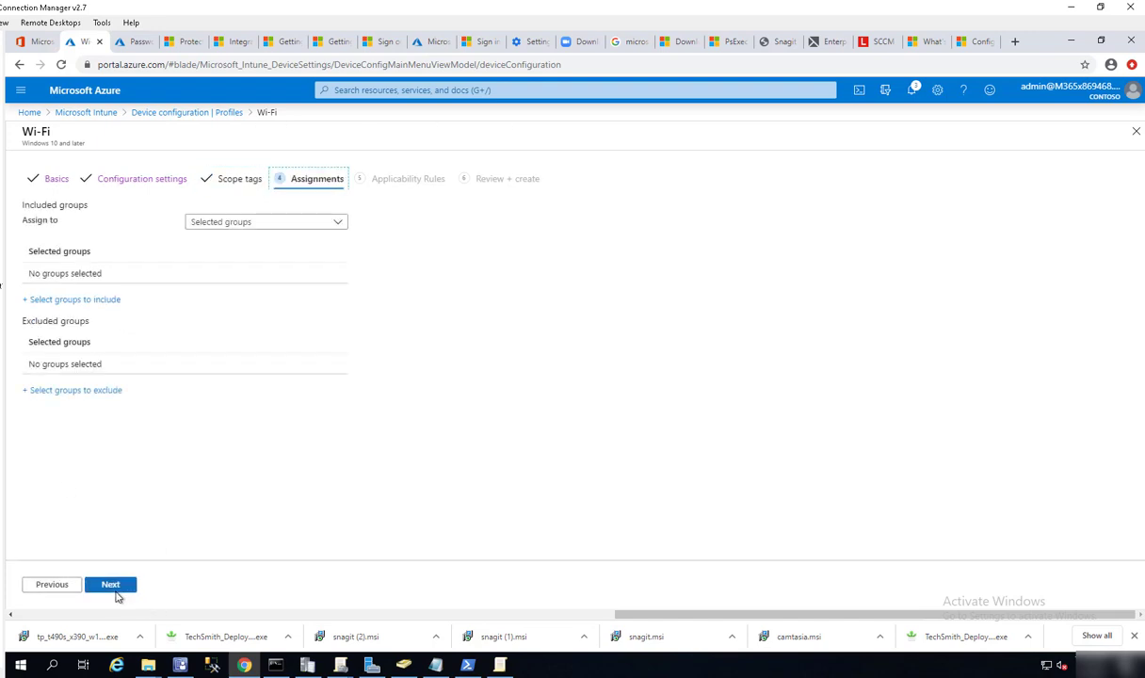
pyautogui.click(310, 233)
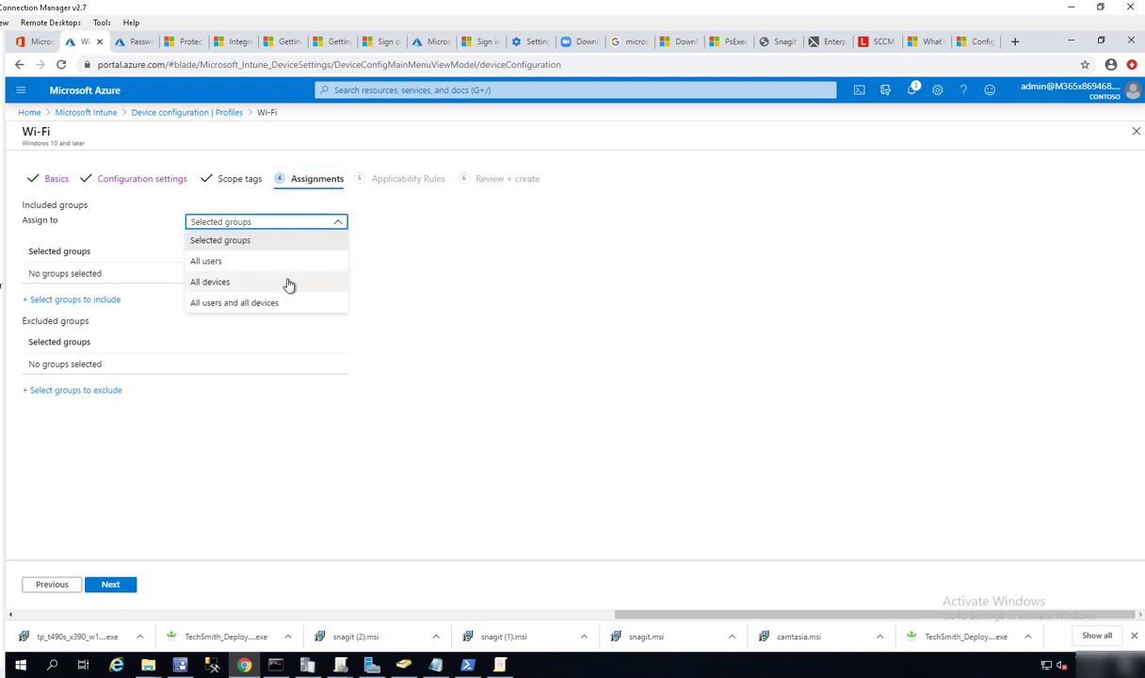
pyautogui.click(448, 315)
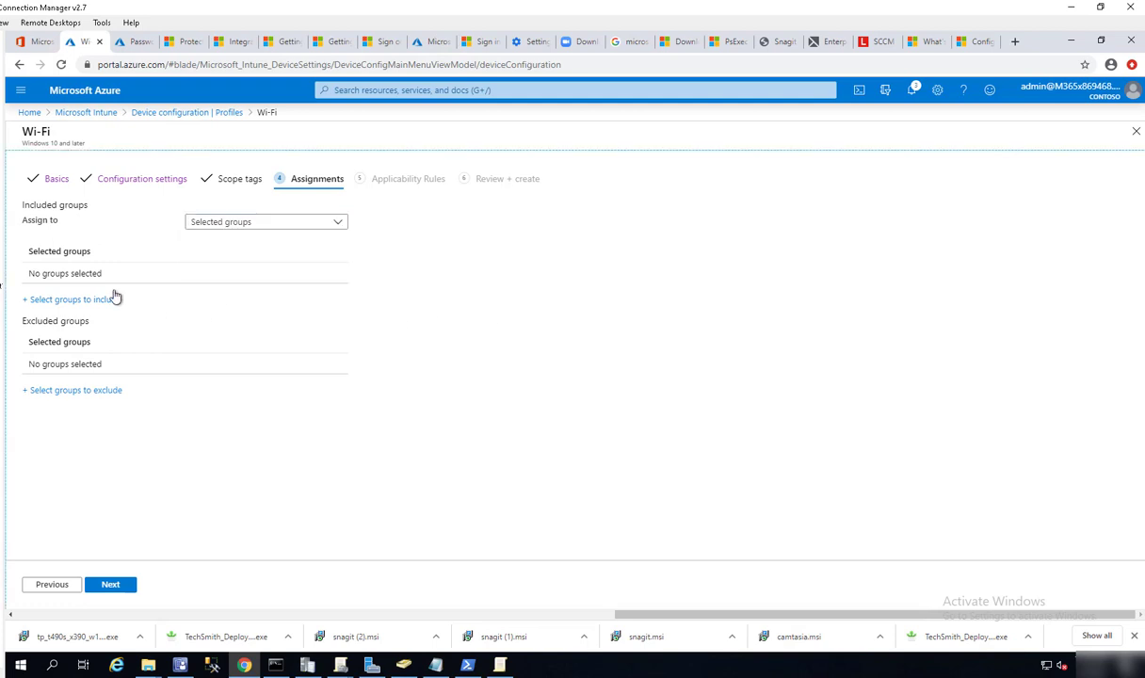
pyautogui.click(264, 226)
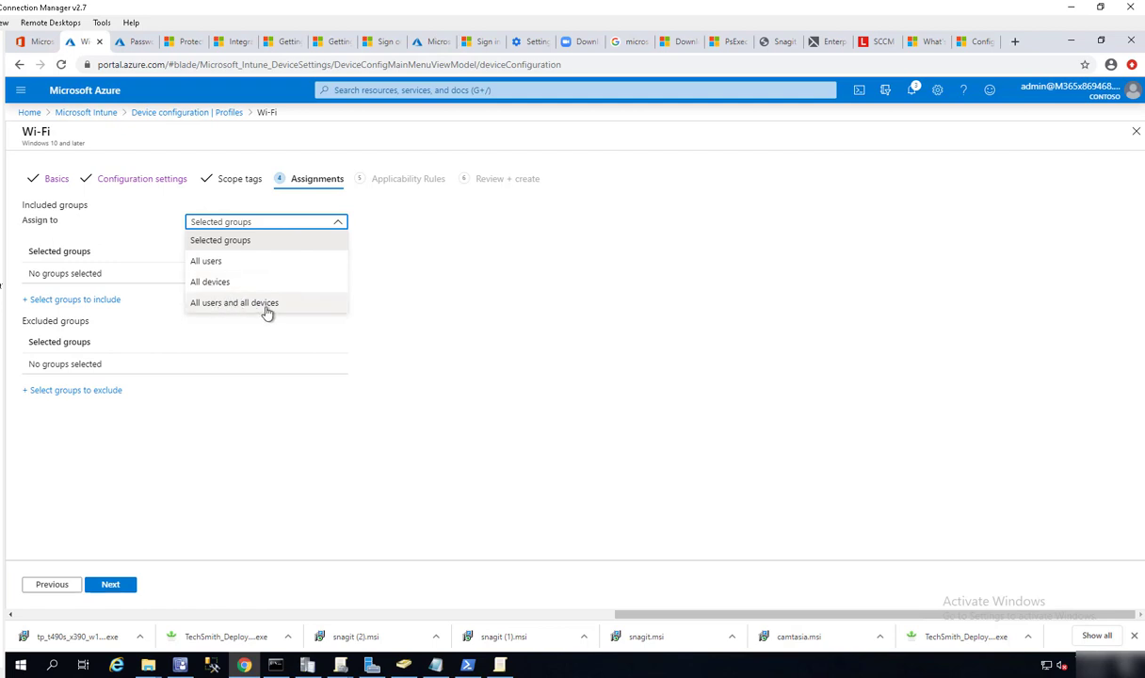
pyautogui.click(538, 315)
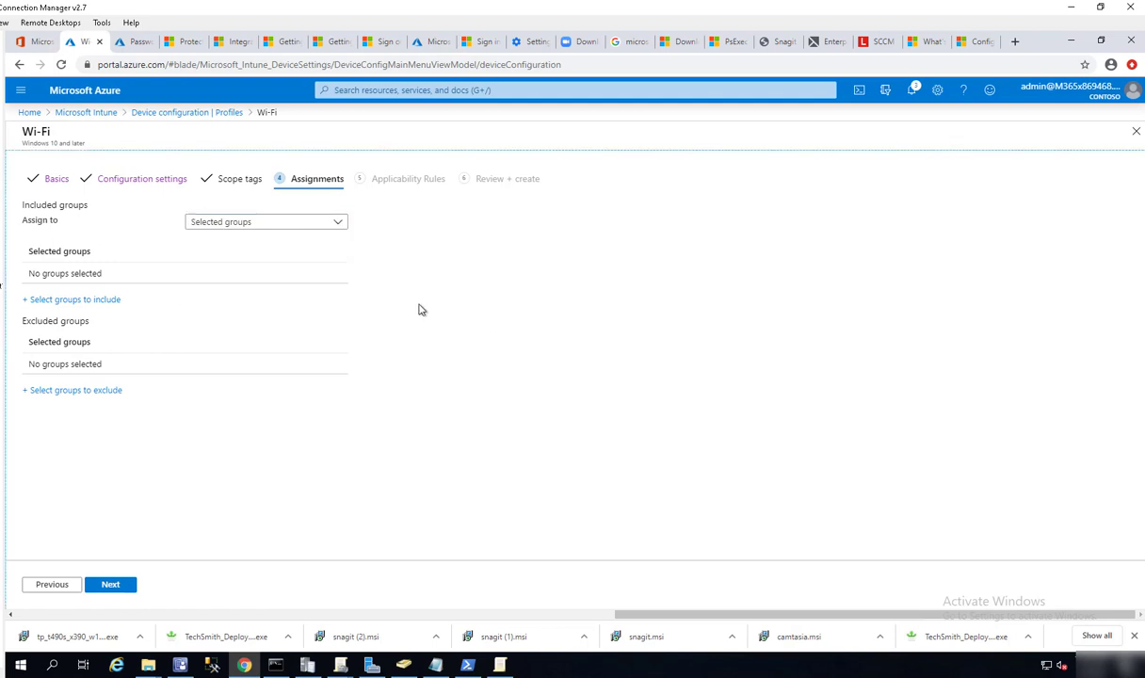
# Add the Windows10-011 group as an included group.
pyautogui.click(81, 304)
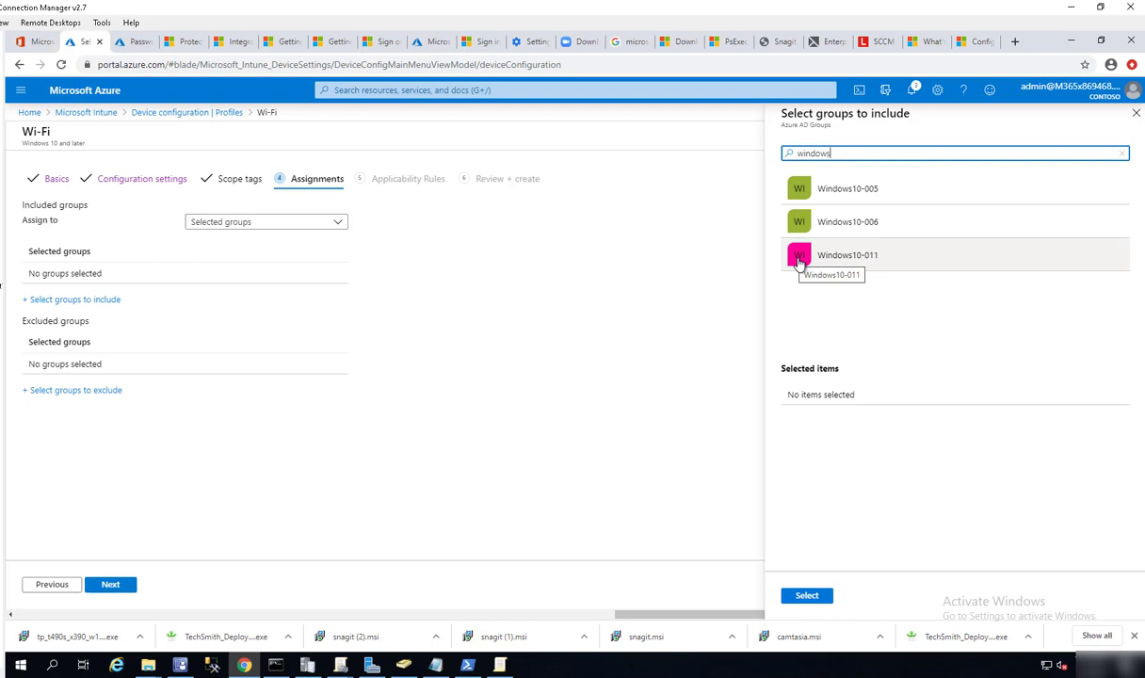
pyautogui.click(798, 259)
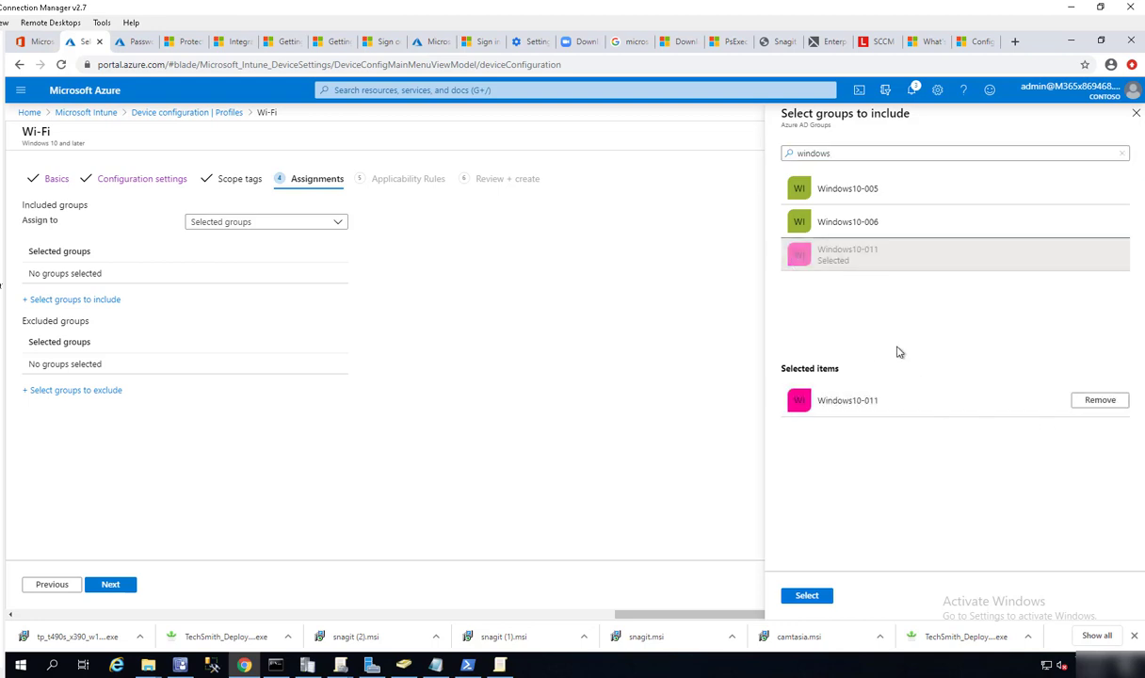
pyautogui.click(807, 595)
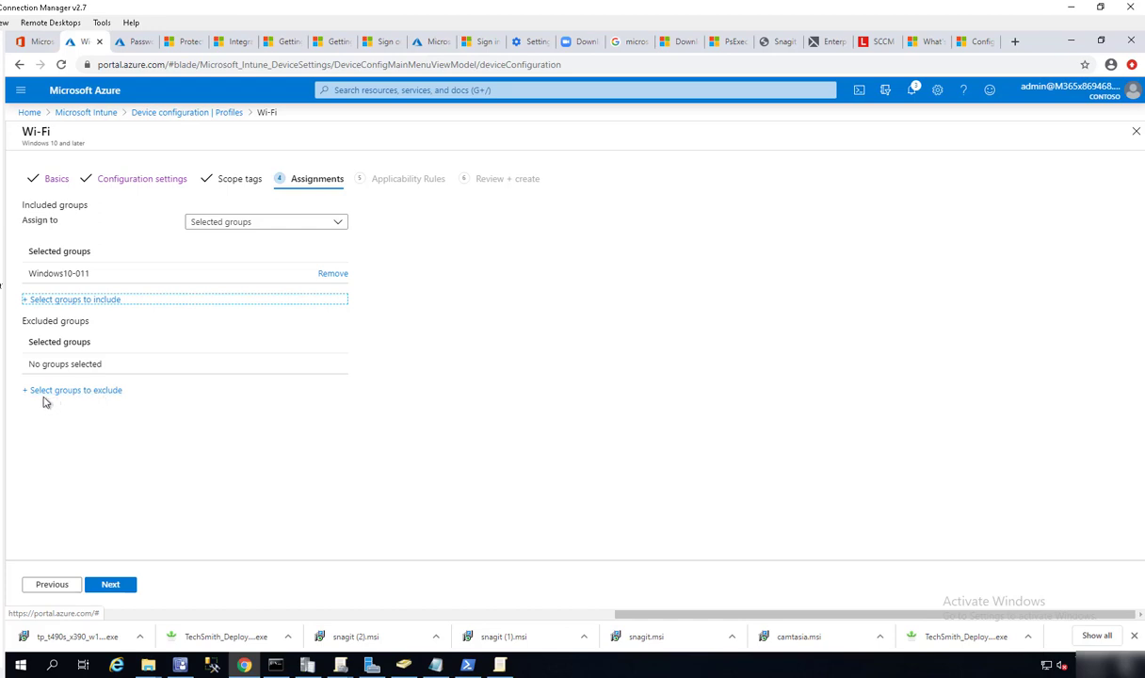
# On Applicability Rules, try an OS version rule, then delete it.
pyautogui.click(101, 391)
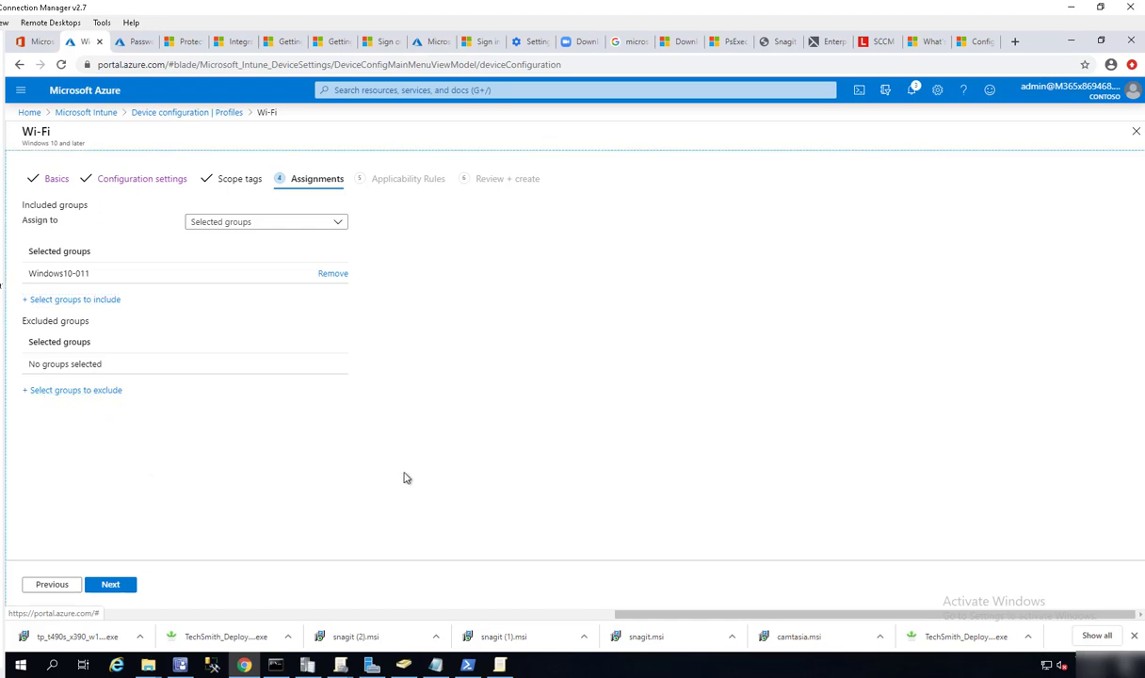
pyautogui.click(115, 586)
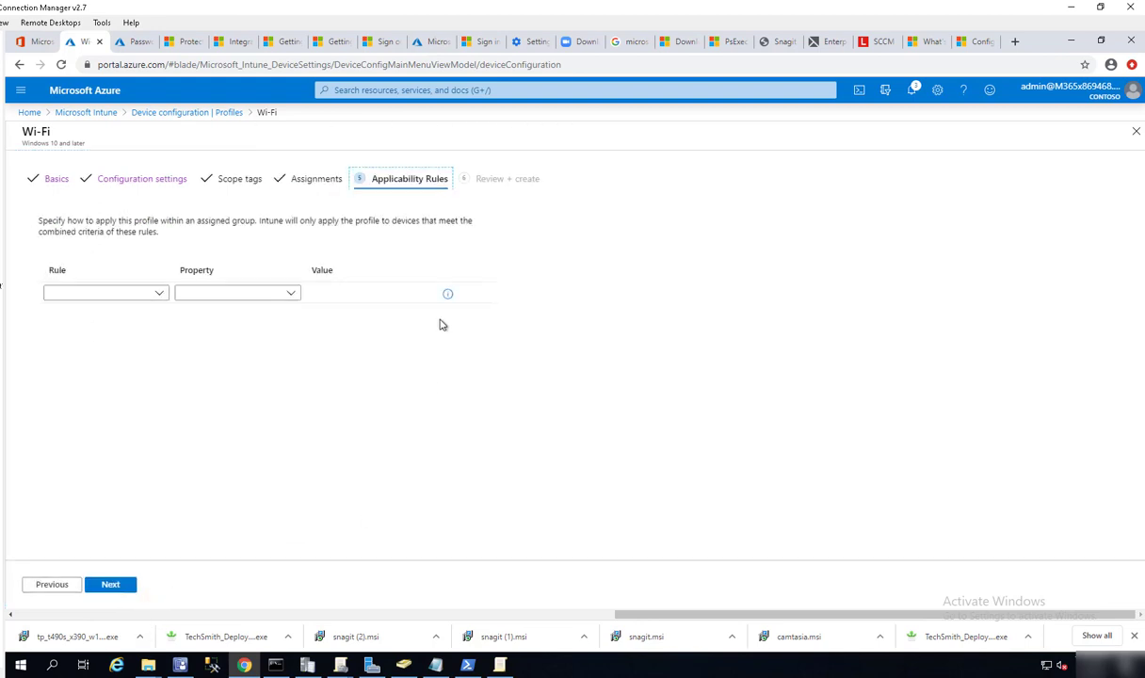
pyautogui.click(159, 294)
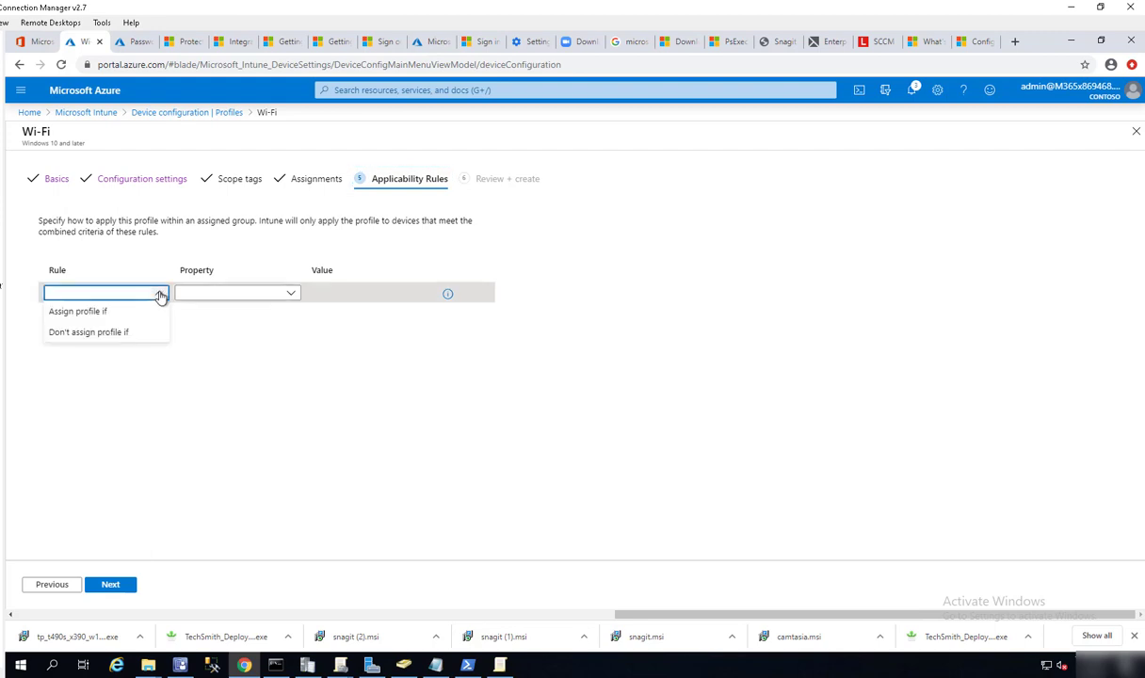
pyautogui.click(104, 333)
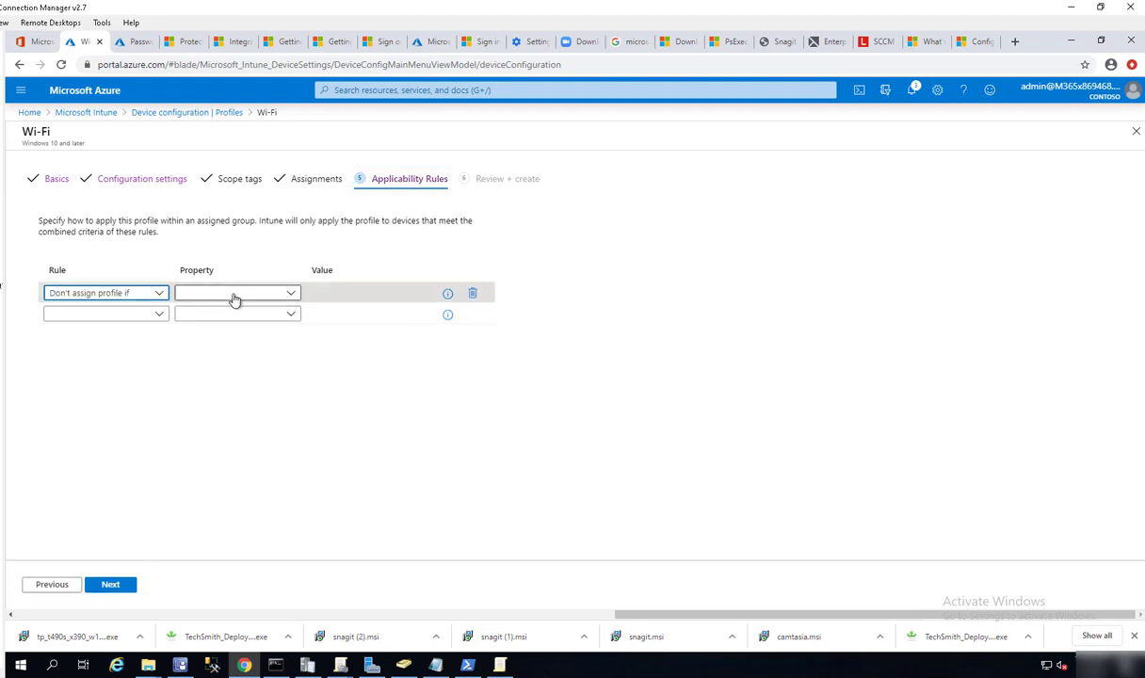
pyautogui.click(234, 295)
pyautogui.click(212, 333)
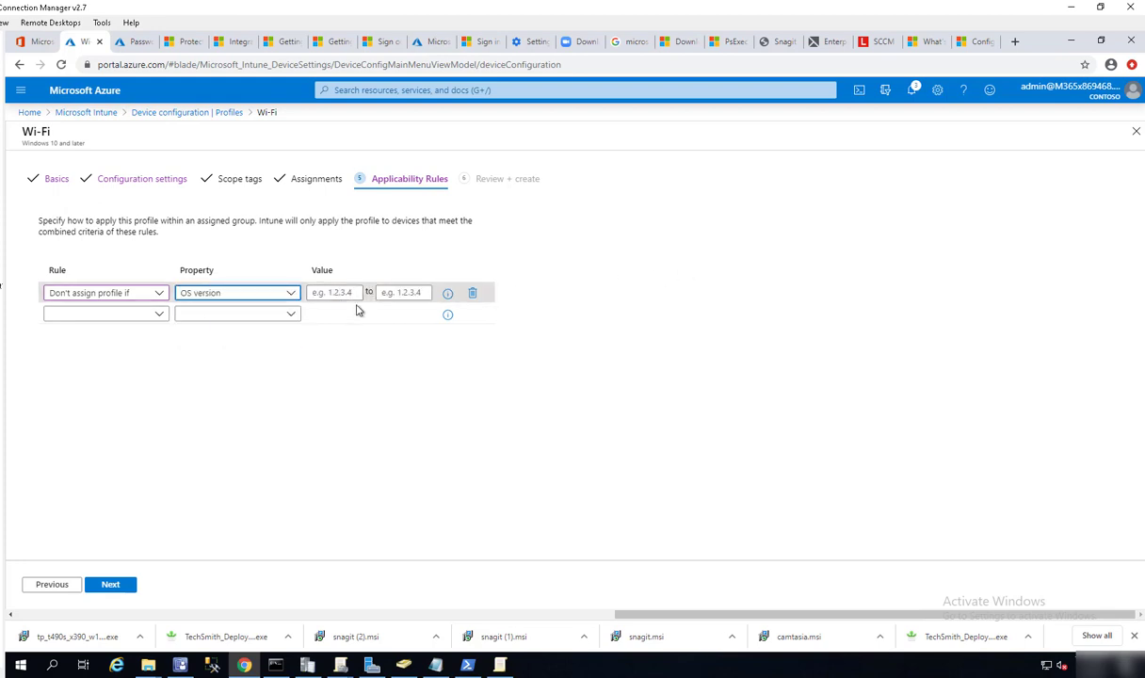
pyautogui.click(153, 295)
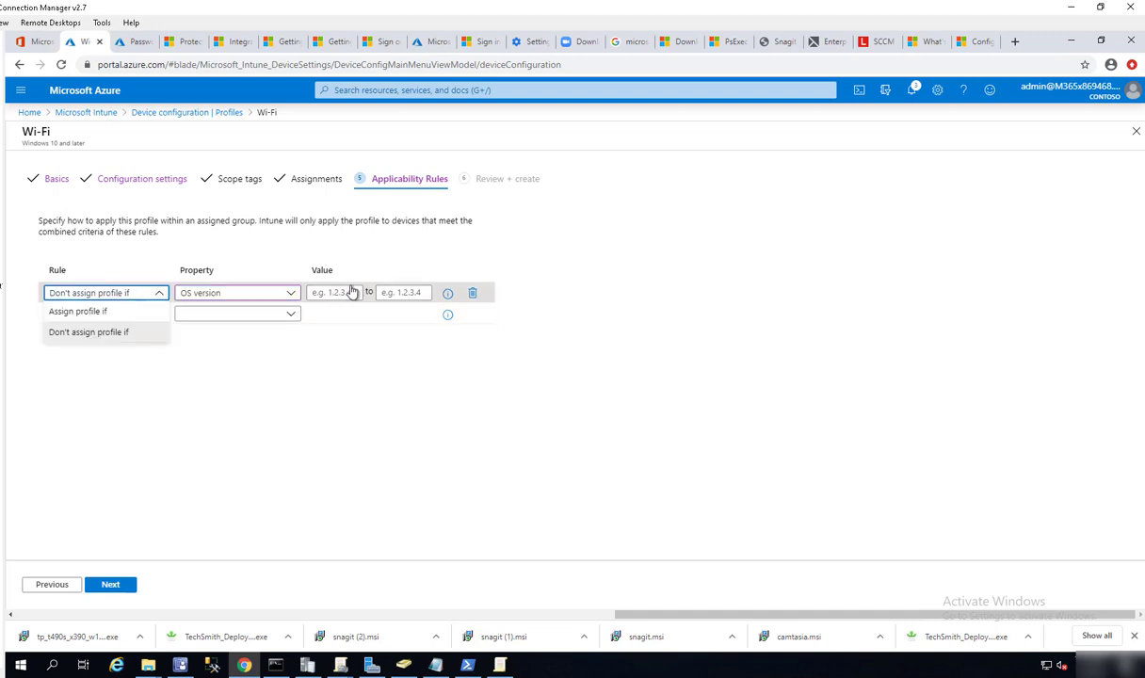
pyautogui.click(471, 293)
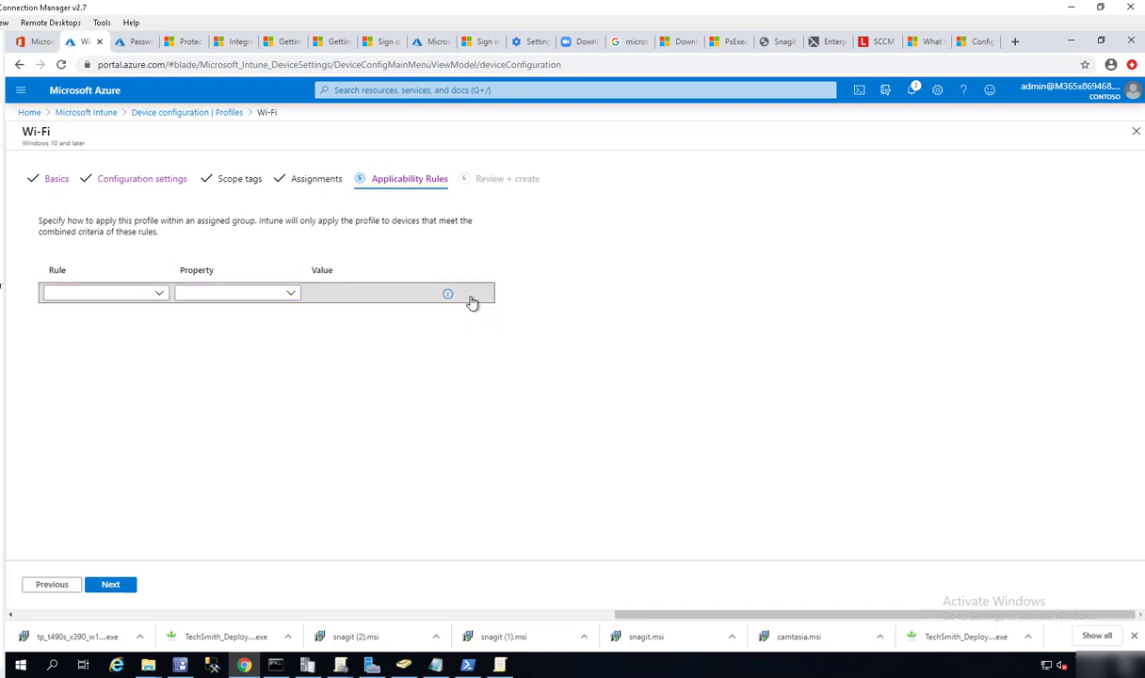
# Set up an 'Assign profile if' OS version rule again, then remove it.
pyautogui.click(148, 294)
pyautogui.press('Escape')
pyautogui.press('Down')
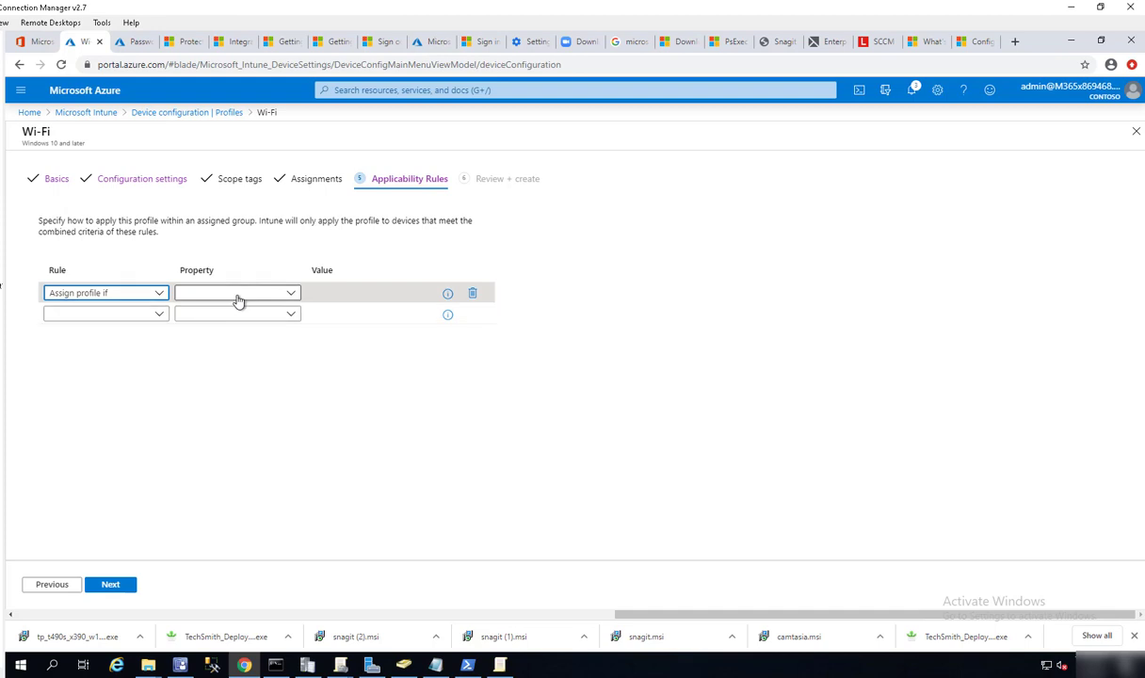
pyautogui.click(237, 293)
pyautogui.click(218, 333)
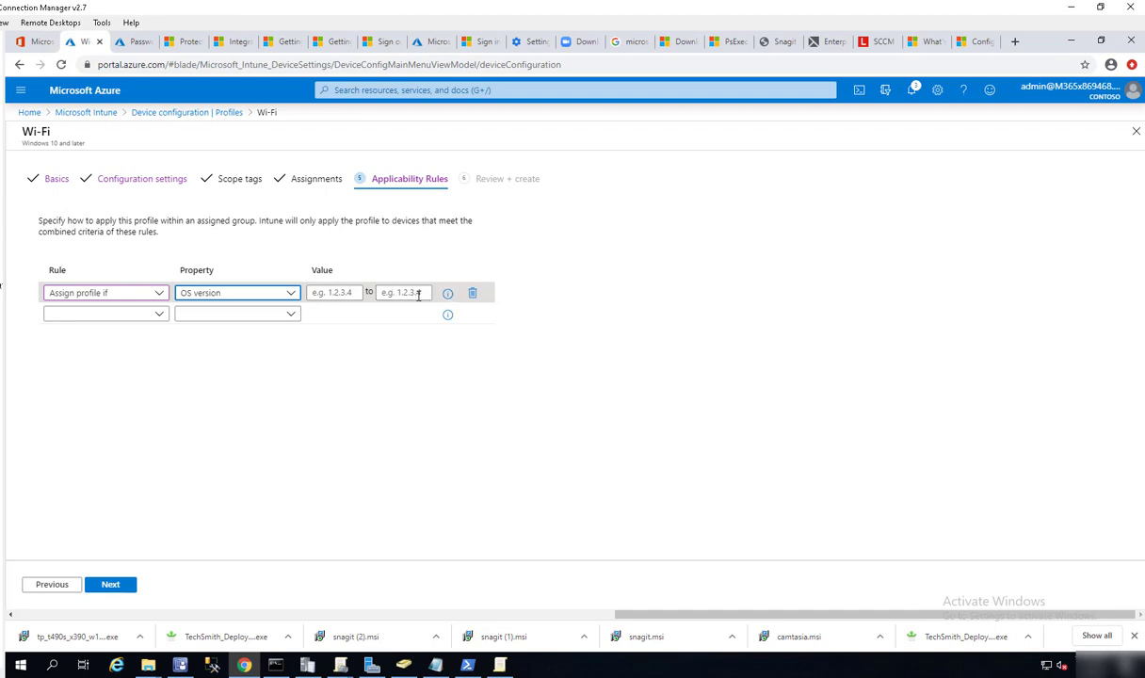
pyautogui.click(473, 294)
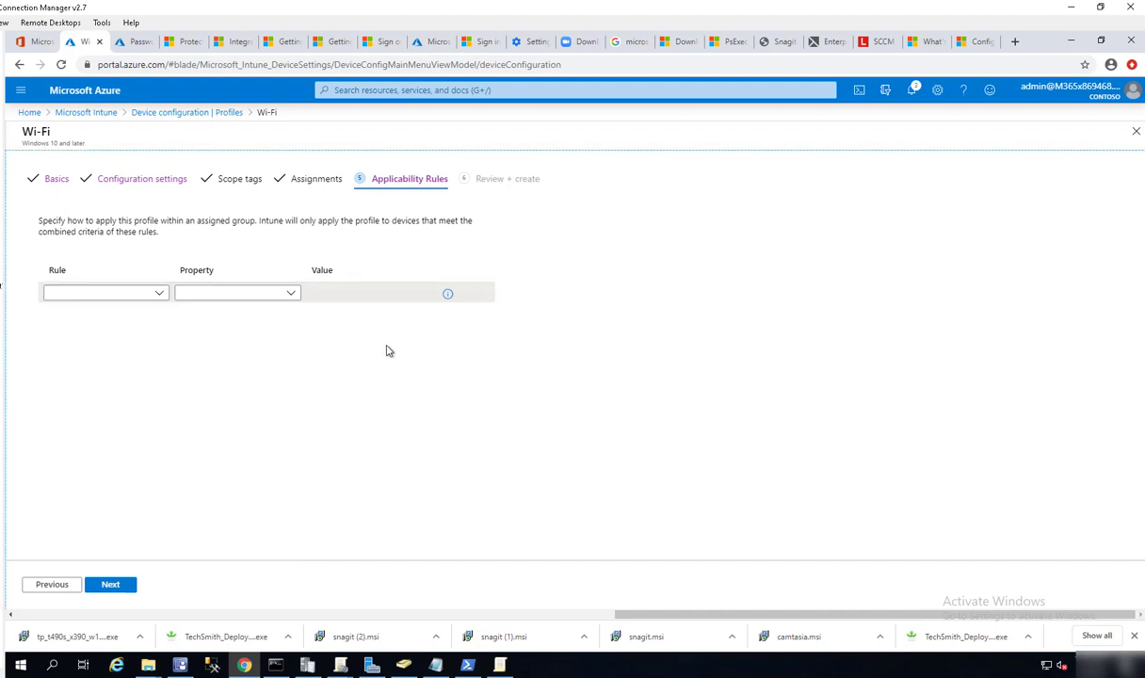
# Review the summary and create the 'Windows 10 Wifi Profile Configuration' profile.
pyautogui.click(115, 584)
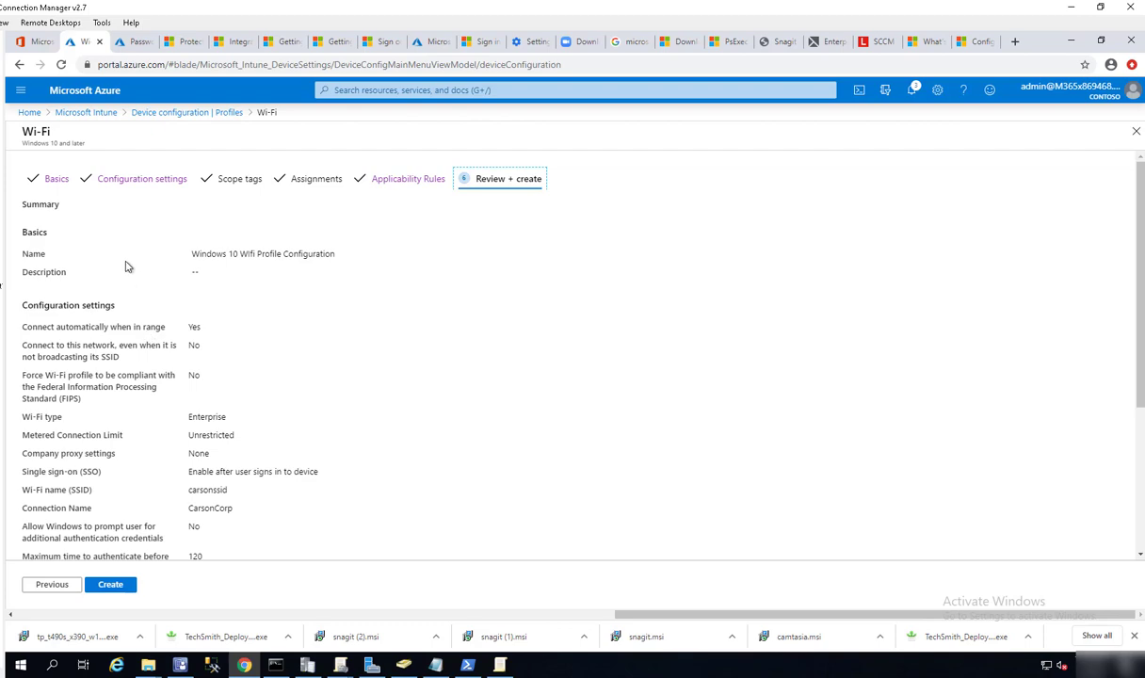
pyautogui.scroll(-2, 131, 240)
pyautogui.scroll(1, 146, 243)
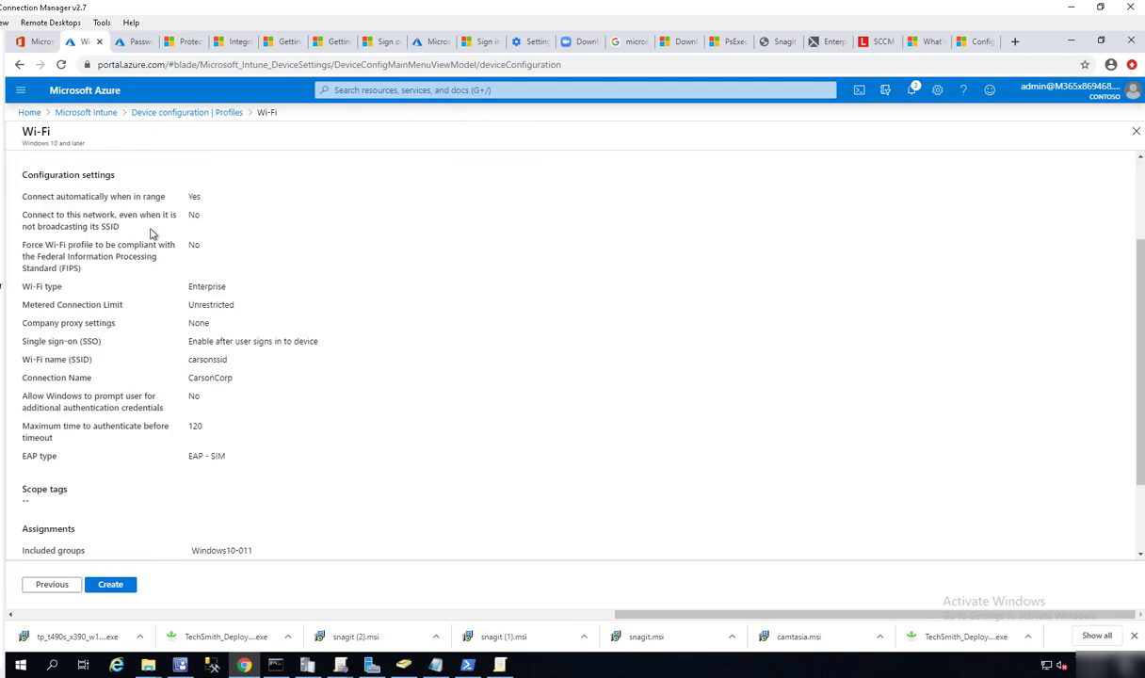
pyautogui.scroll(2, 152, 227)
pyautogui.scroll(-2, 160, 226)
pyautogui.scroll(-1, 179, 301)
pyautogui.scroll(3, 195, 339)
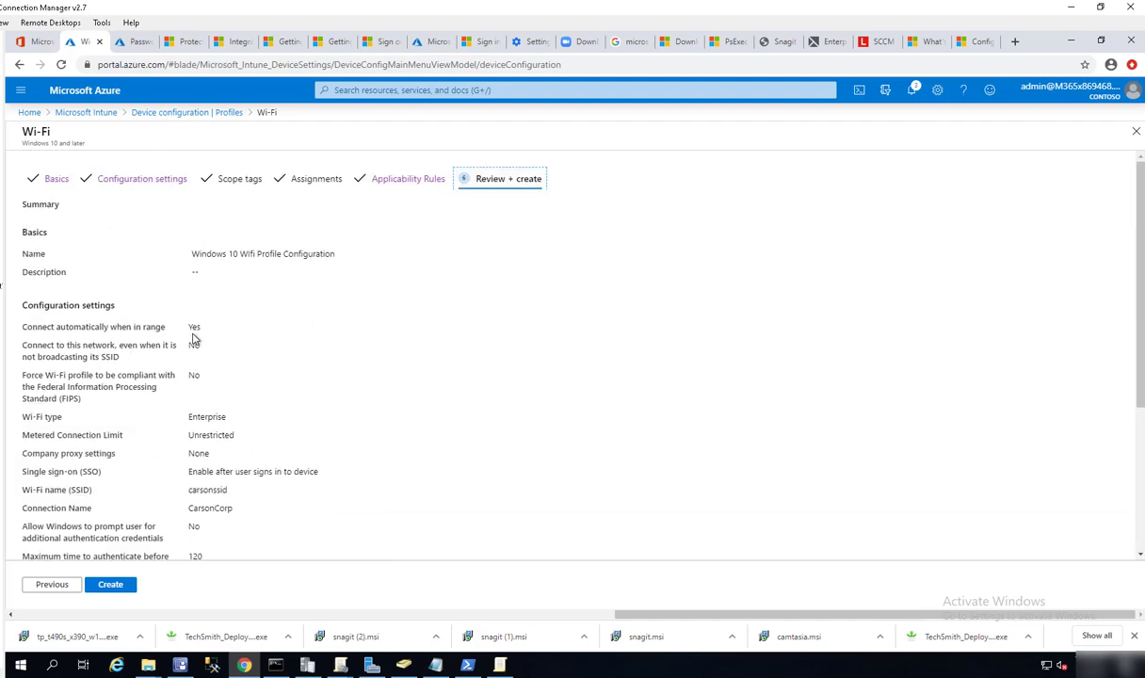
pyautogui.click(111, 584)
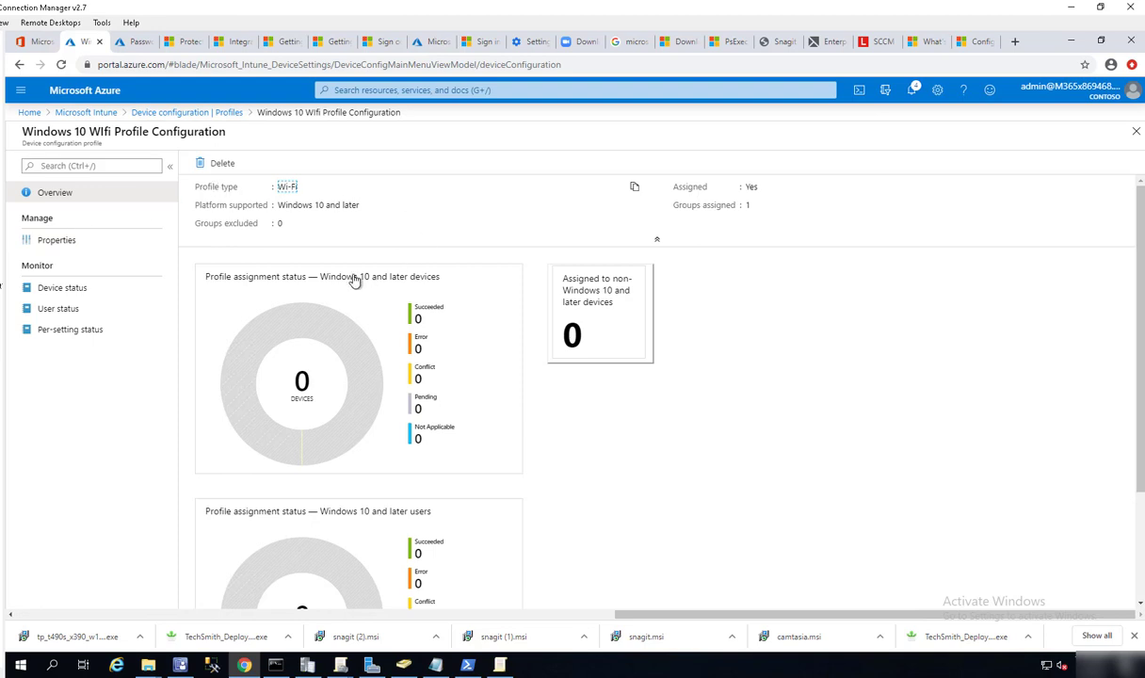
# Show the Wi-Fi profile's Properties: Enterprise Wi-Fi, EAP - SIM, Default scope tag and included group Windows10-011.
pyautogui.click(72, 249)
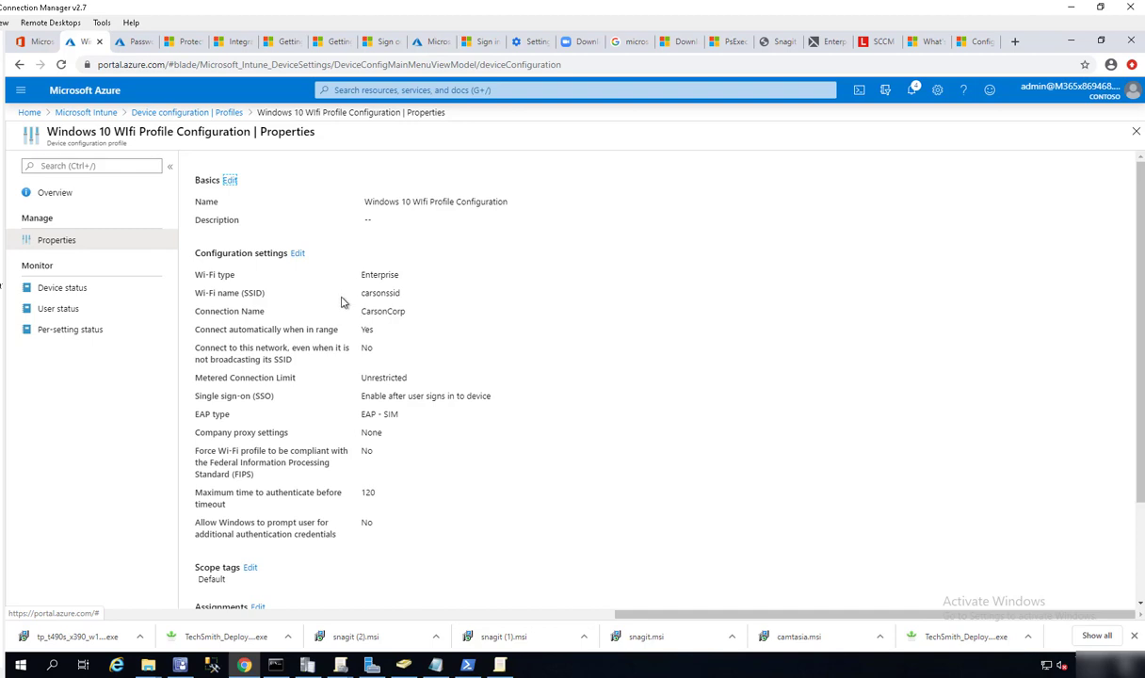
pyautogui.scroll(-1, 541, 508)
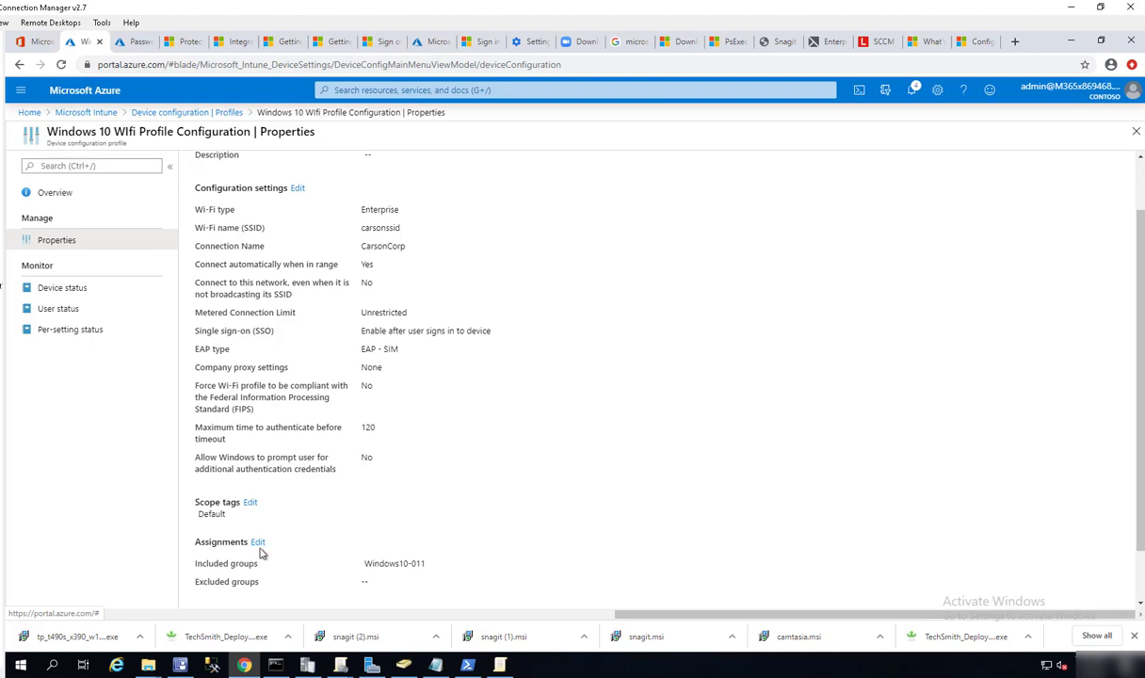
# Check the Wi-Fi profile's Device status, User status and Per-setting status reports, all still empty.
pyautogui.click(74, 298)
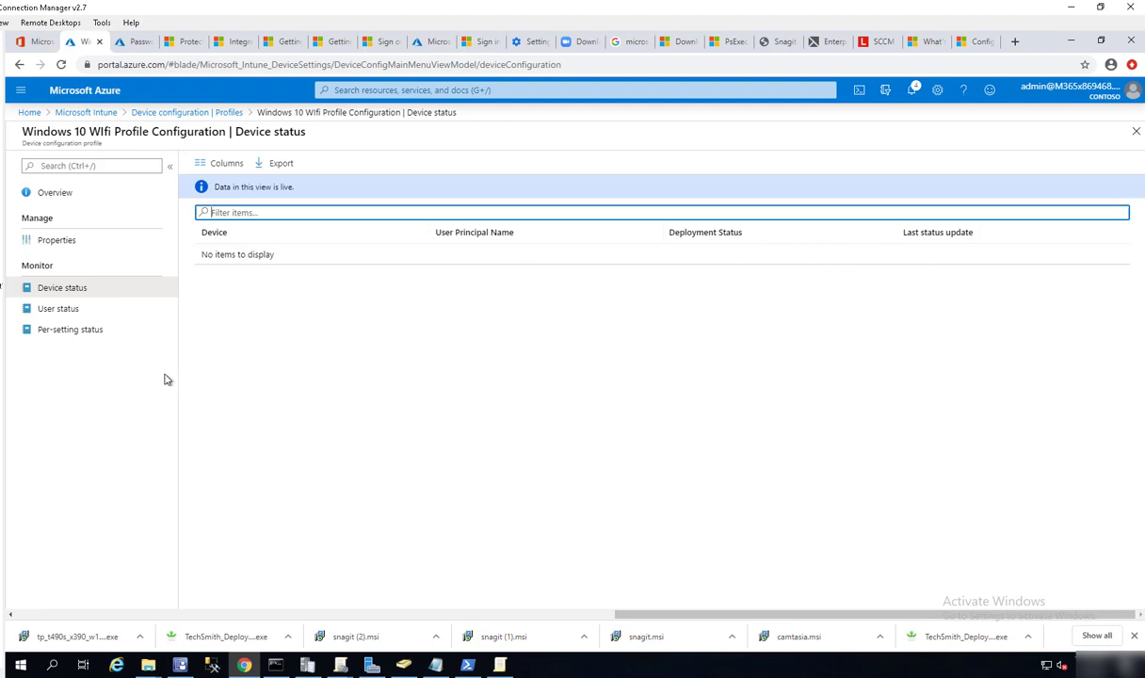
pyautogui.click(58, 311)
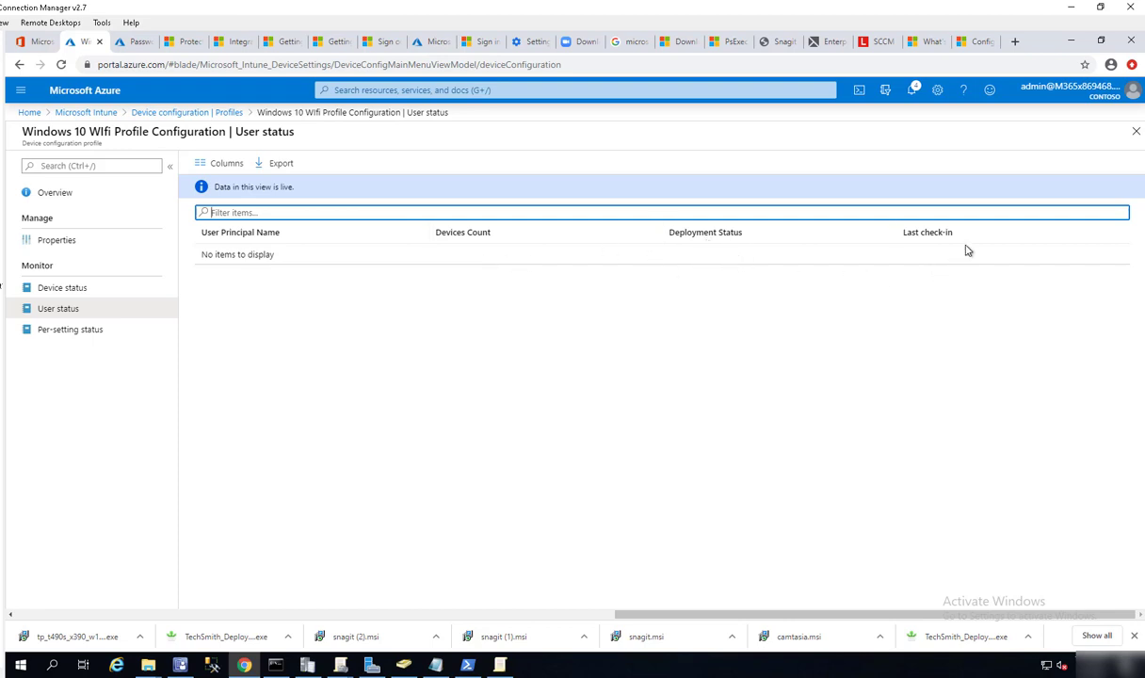
pyautogui.click(92, 334)
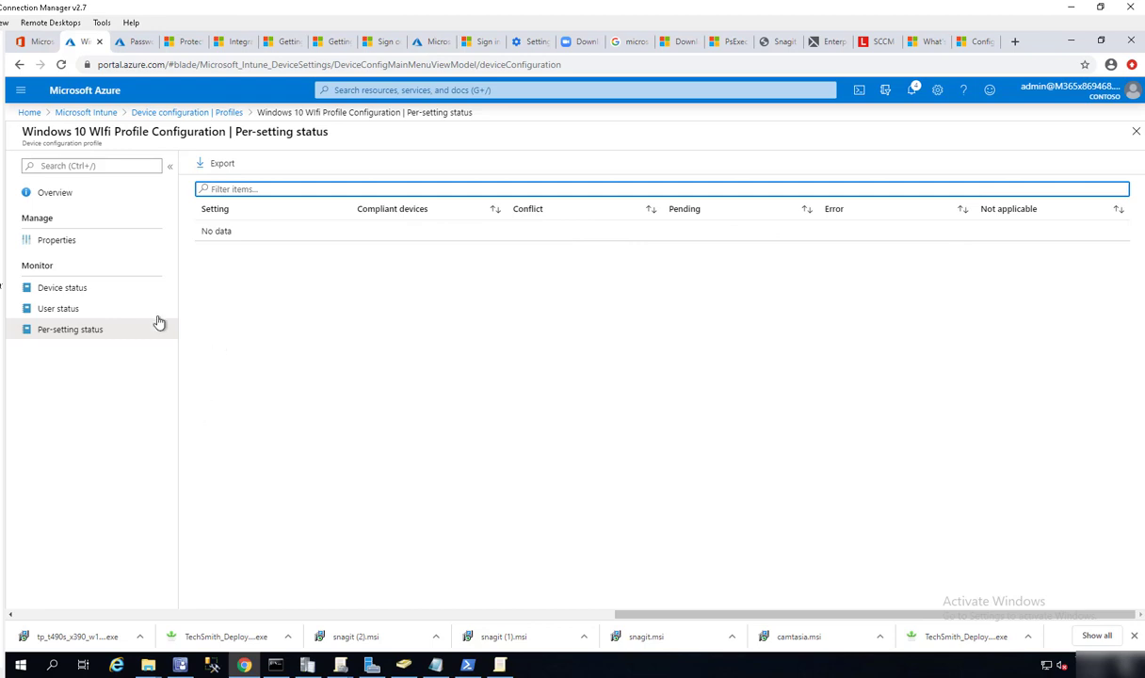
# Go back to the profiles list and reopen Windows 10 Wifi Profile Configuration.
pyautogui.click(192, 115)
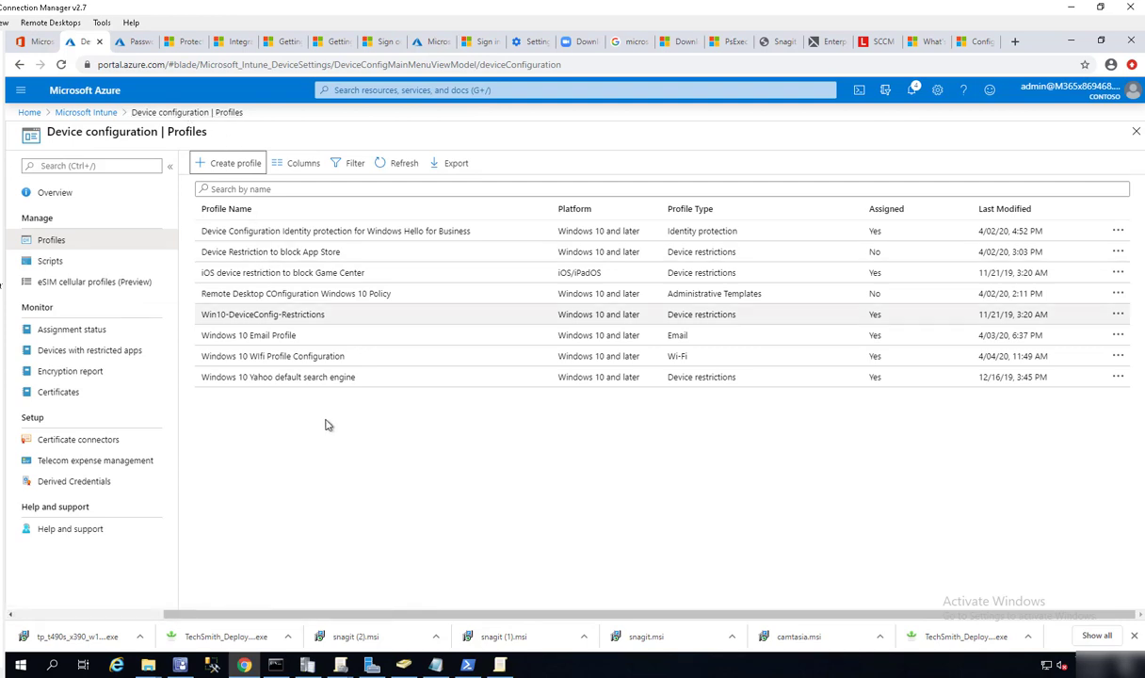
pyautogui.click(242, 364)
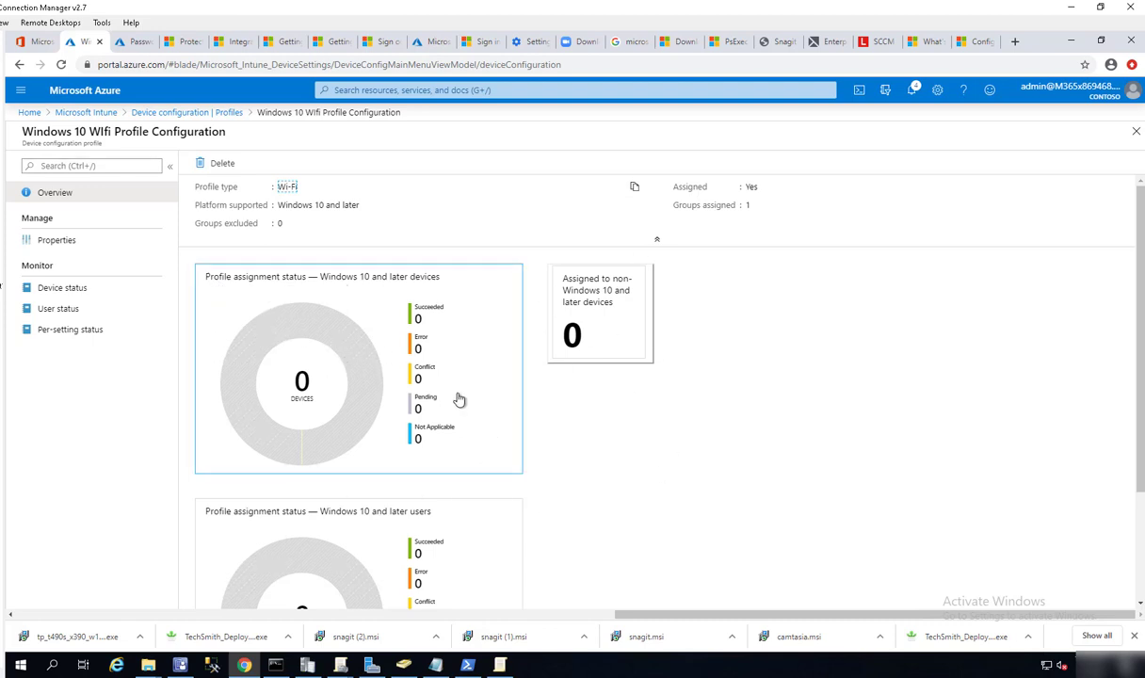
pyautogui.scroll(-2, 454, 396)
pyautogui.scroll(2, 468, 402)
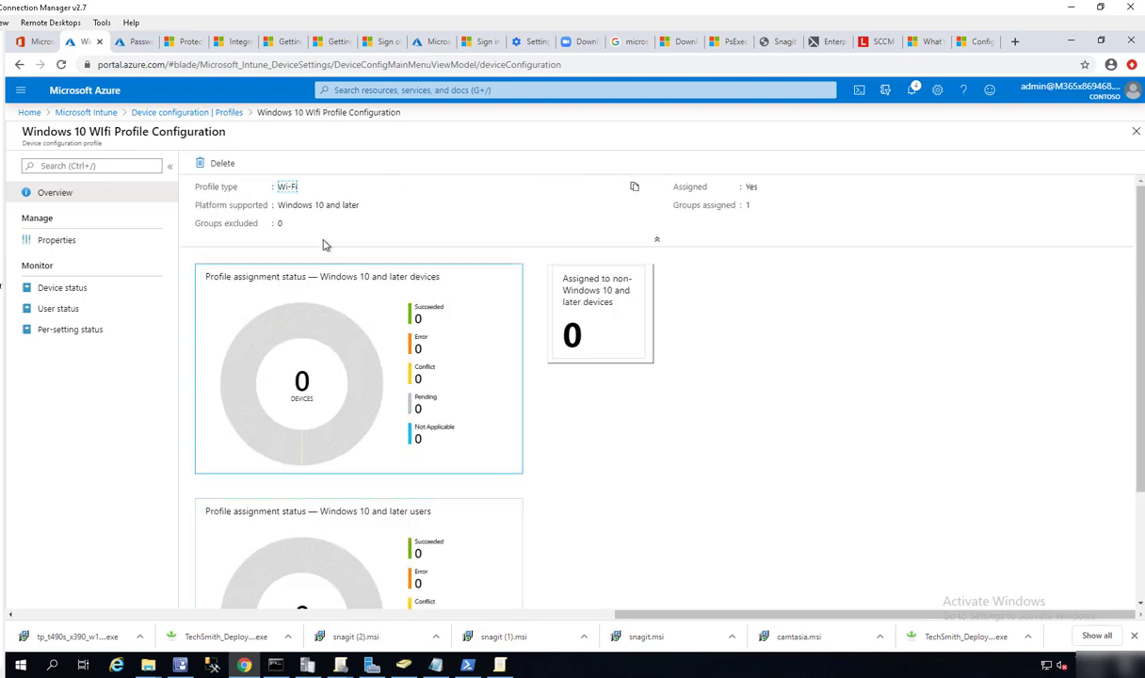
# Reach the eight-profile list again via Intune > Device configuration > Profiles, briefly reopening the Wi-Fi profile.
pyautogui.click(180, 113)
pyautogui.click(95, 113)
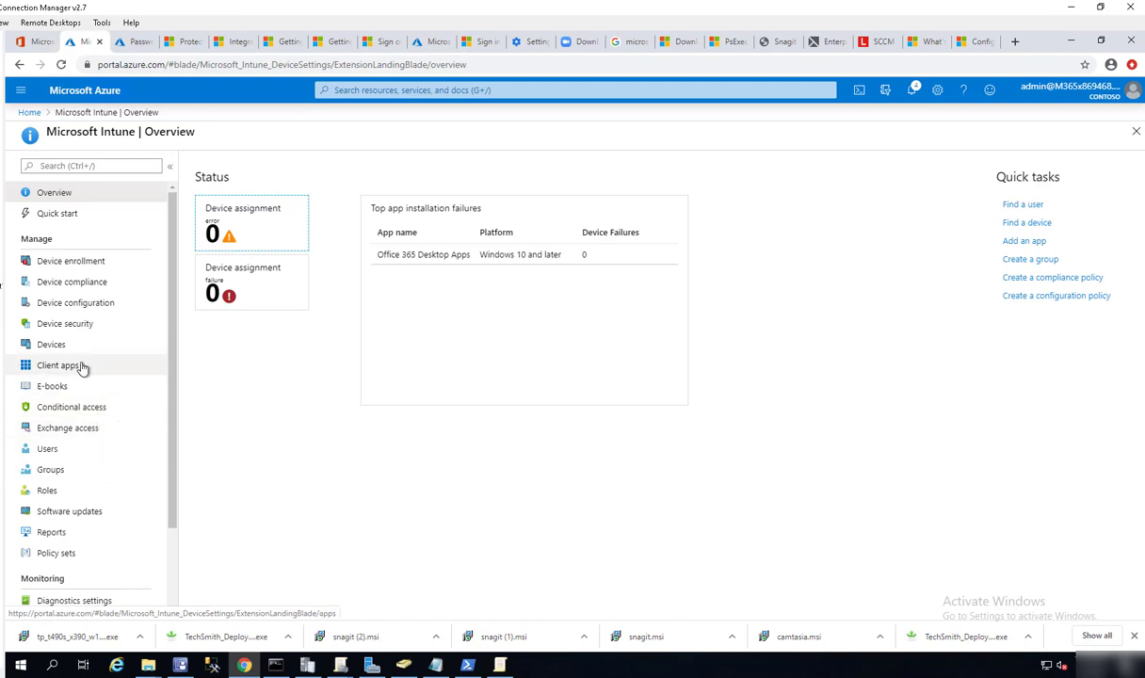
pyautogui.click(96, 302)
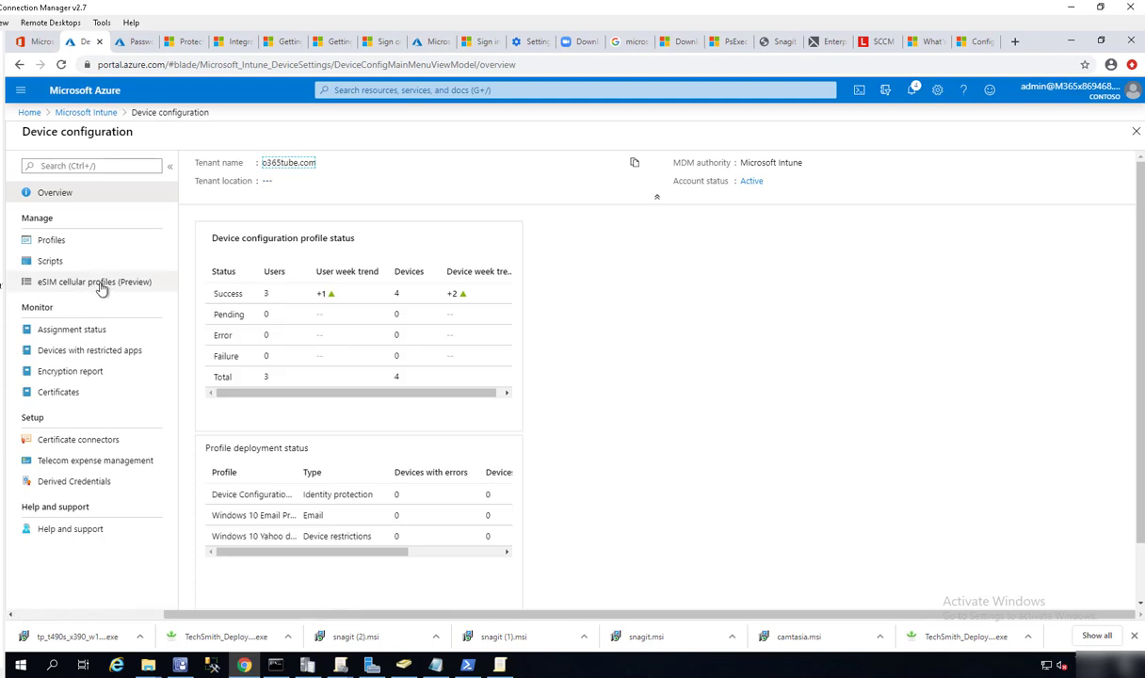
pyautogui.click(53, 241)
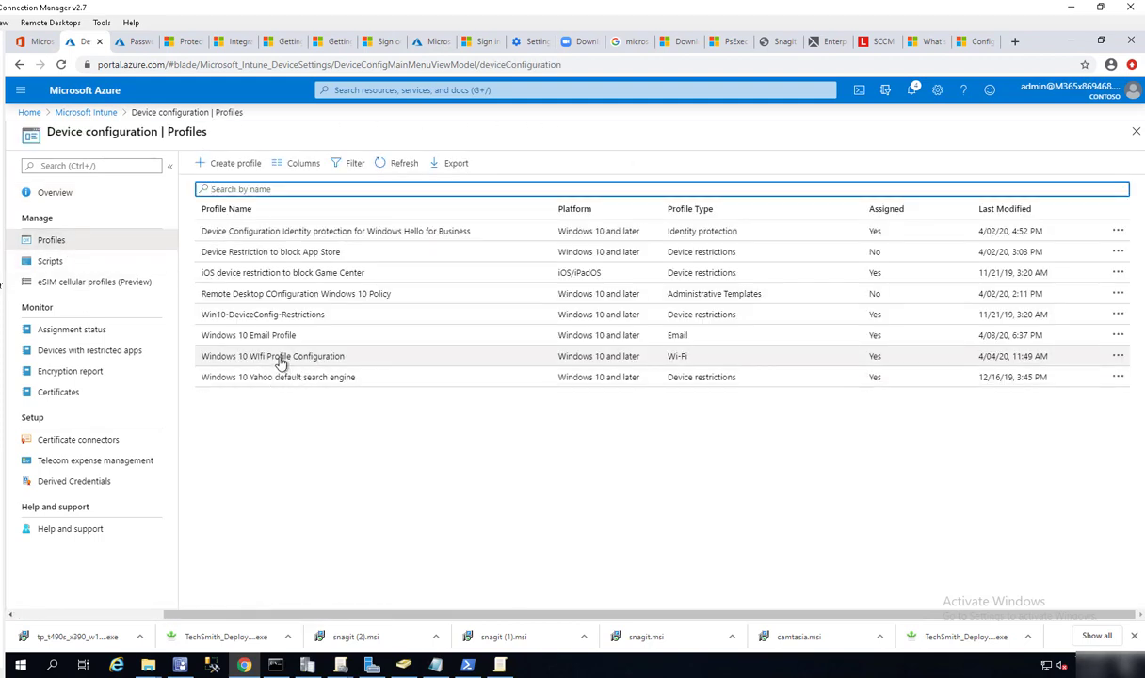
pyautogui.click(281, 359)
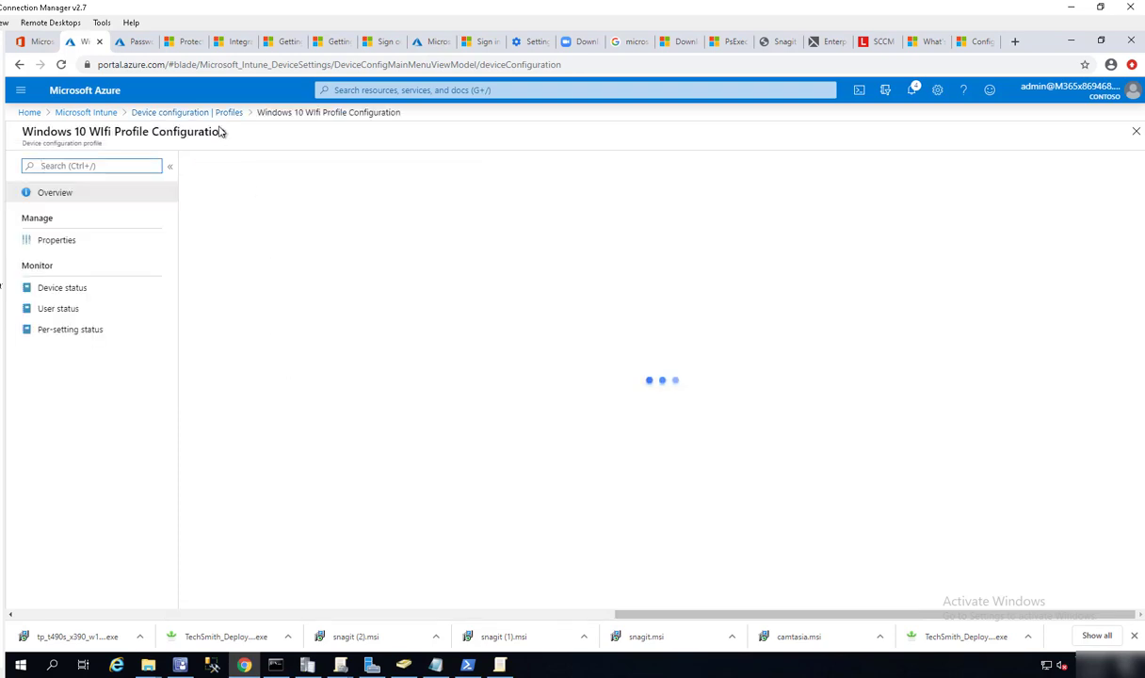
pyautogui.click(215, 114)
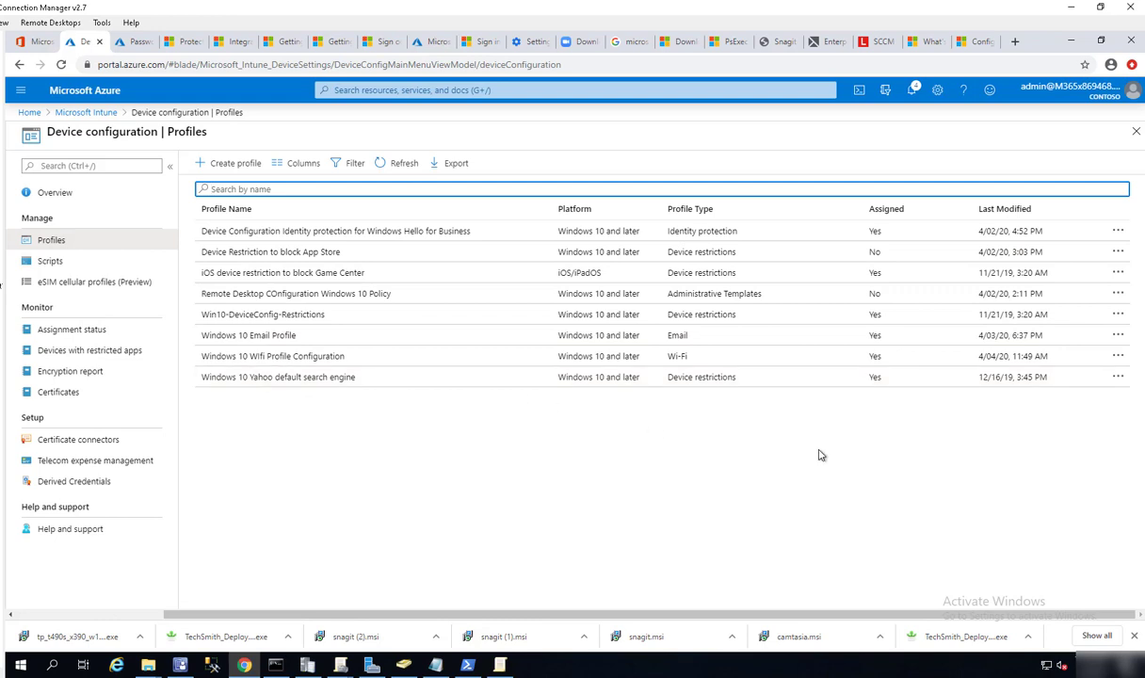
# Delete the Windows 10 Wifi Profile Configuration profile and confirm.
pyautogui.click(1118, 357)
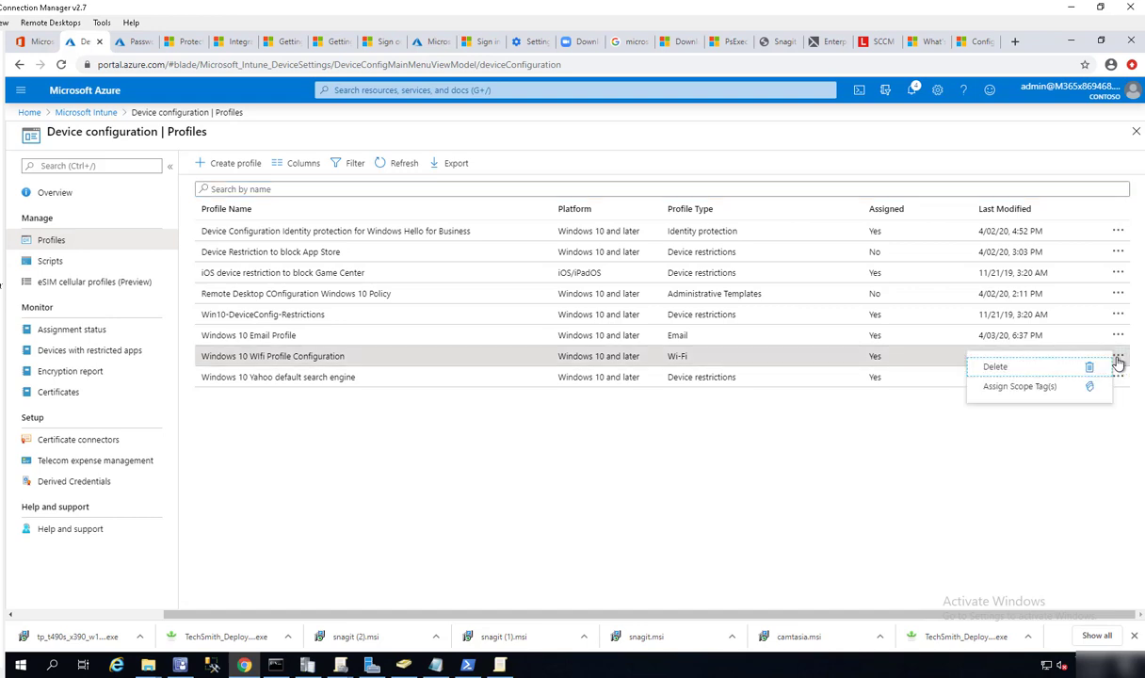
pyautogui.click(995, 368)
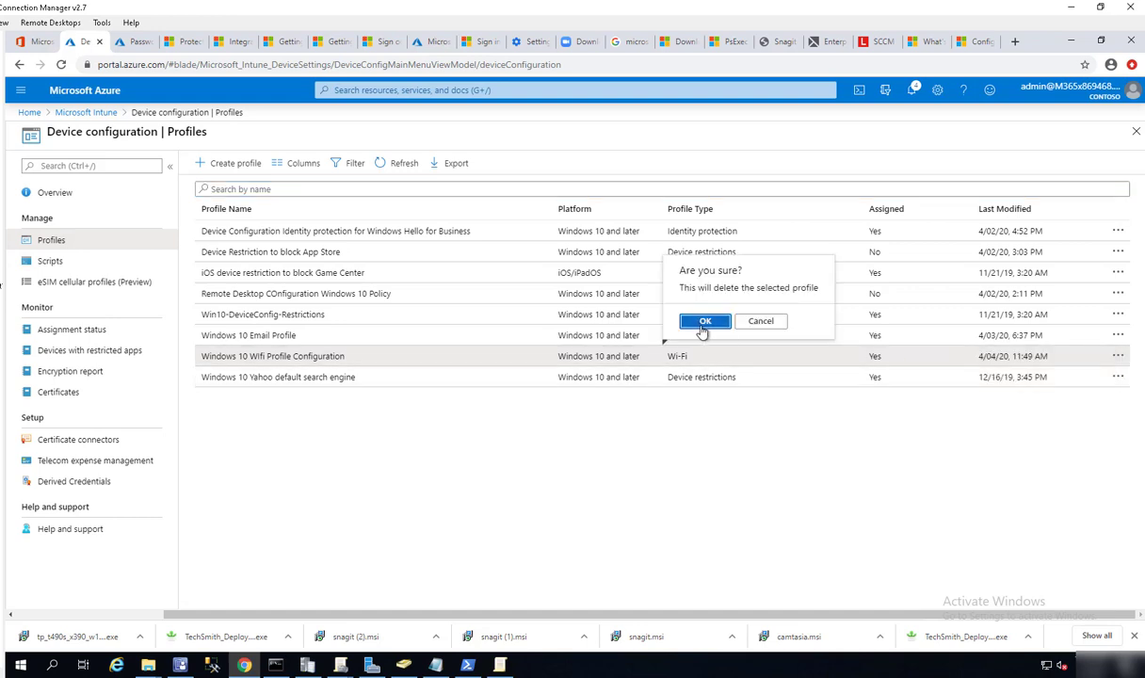
pyautogui.click(704, 322)
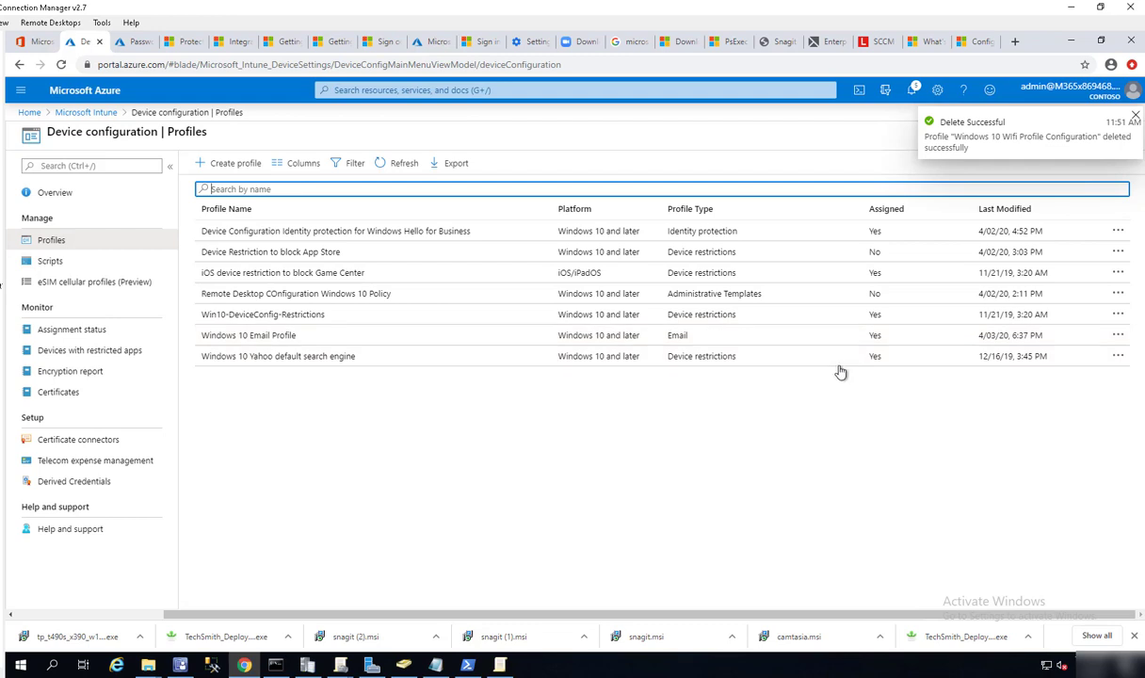
# Delete the Windows 10 Email Profile and confirm, leaving six profiles.
pyautogui.click(1118, 337)
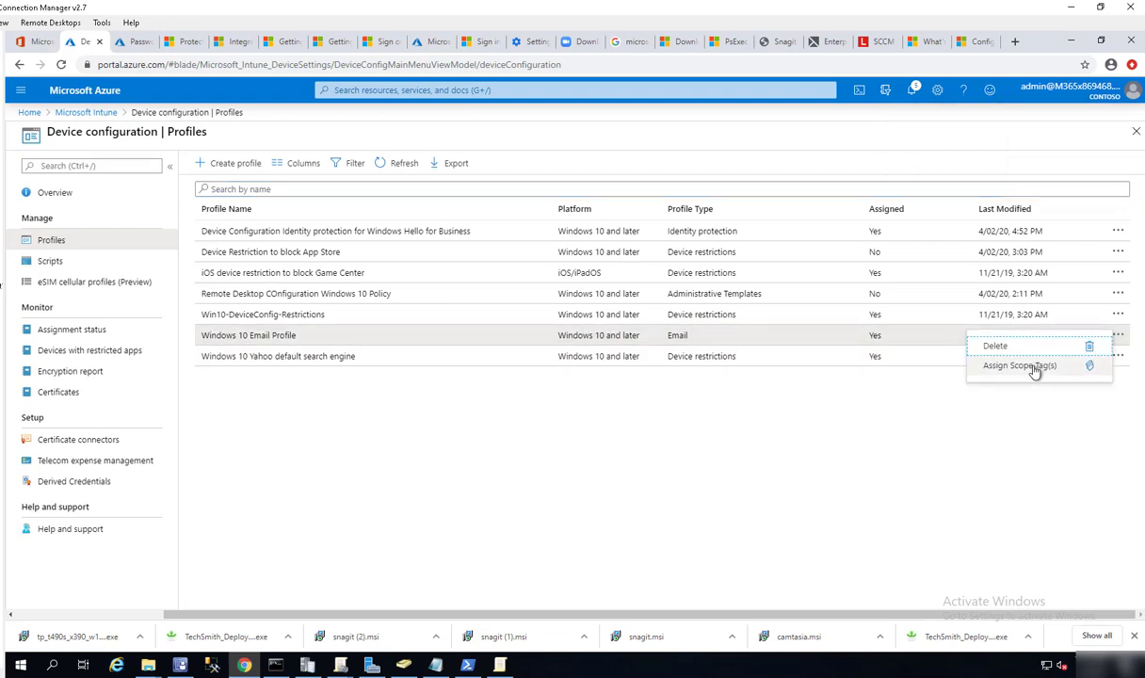
pyautogui.click(996, 345)
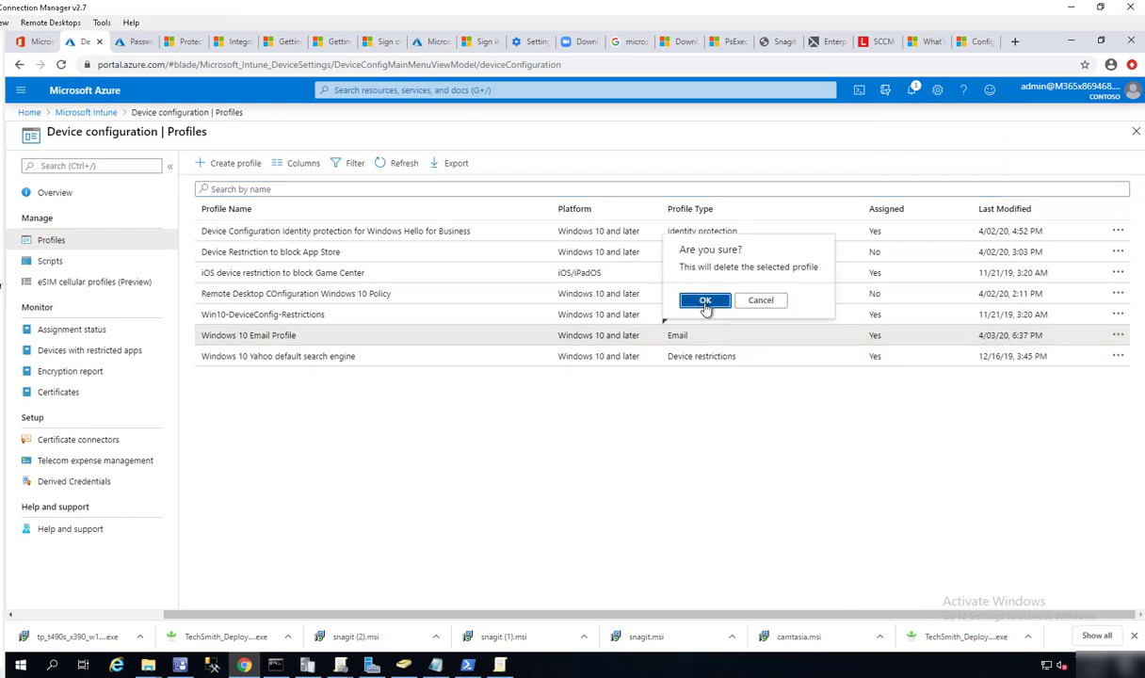
pyautogui.click(705, 299)
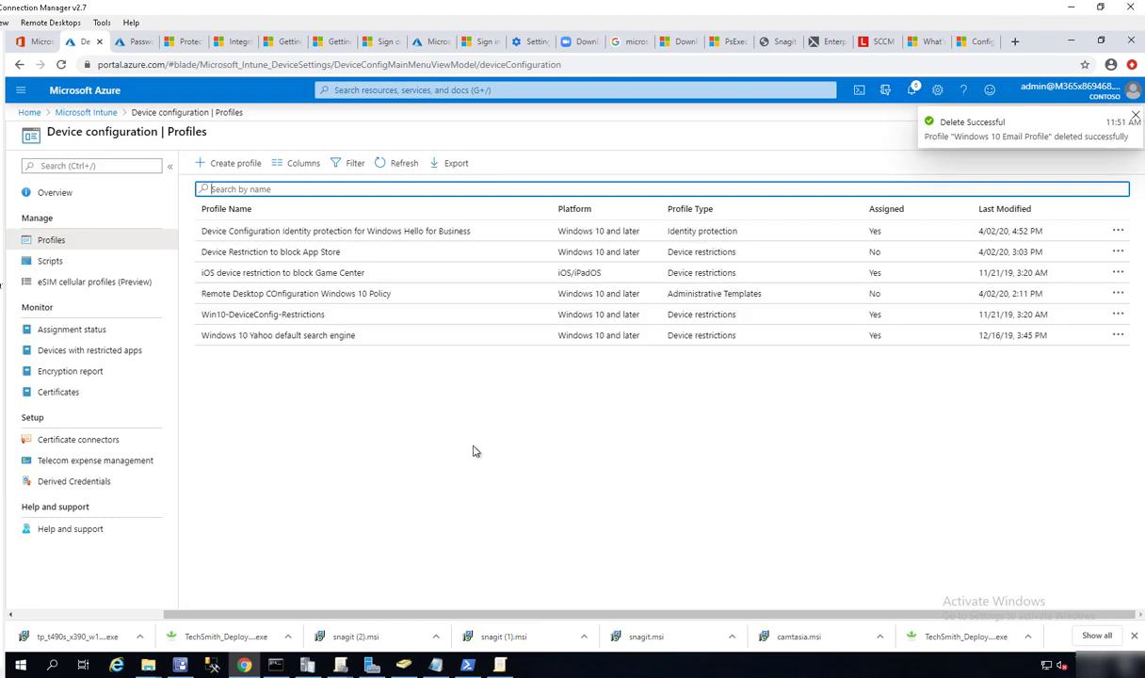